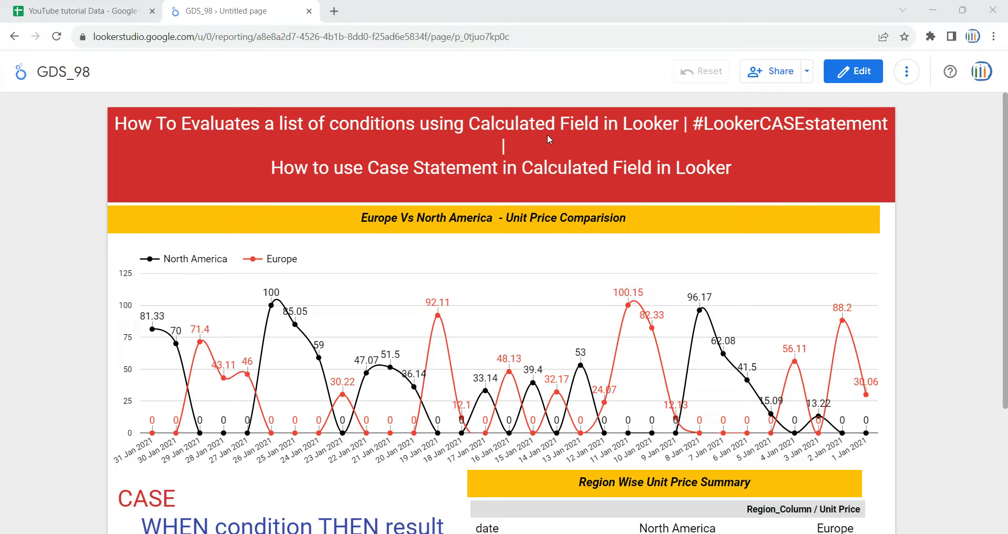
- Switch to the source spreadsheet and examine the GDS_67 sheet's columns from Category to Change in Price
{"action": "scroll", "coordinate": [919, 333], "scroll_direction": "down", "scroll_amount": 3}
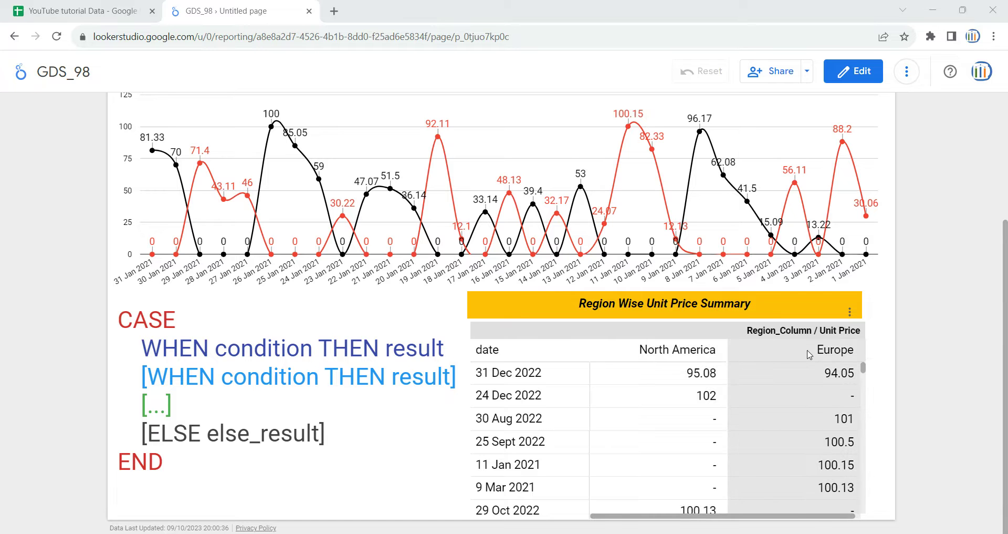
{"action": "scroll", "coordinate": [750, 367], "scroll_direction": "down", "scroll_amount": 2}
{"action": "left_click", "coordinate": [83, 11]}
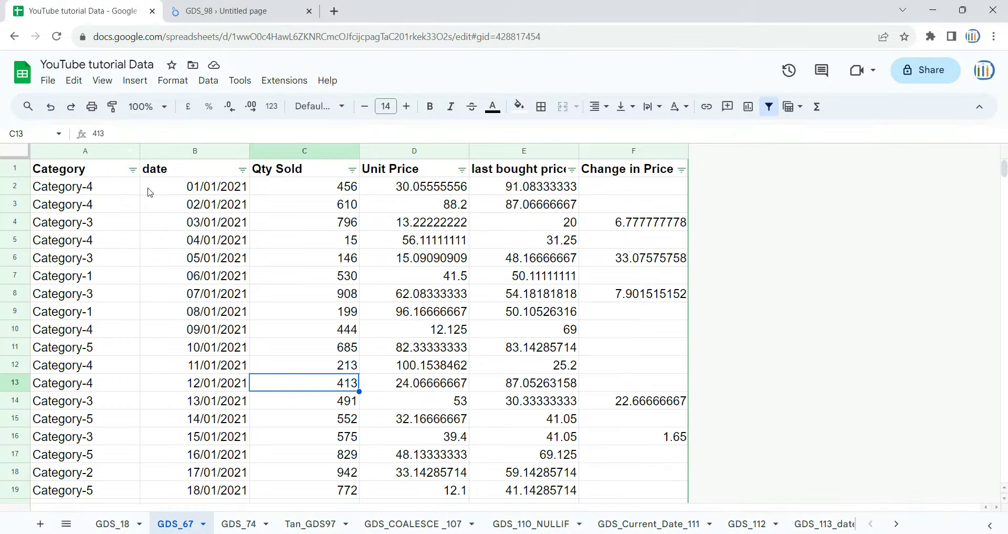
{"action": "left_click_drag", "start_coordinate": [95, 153], "coordinate": [630, 152]}
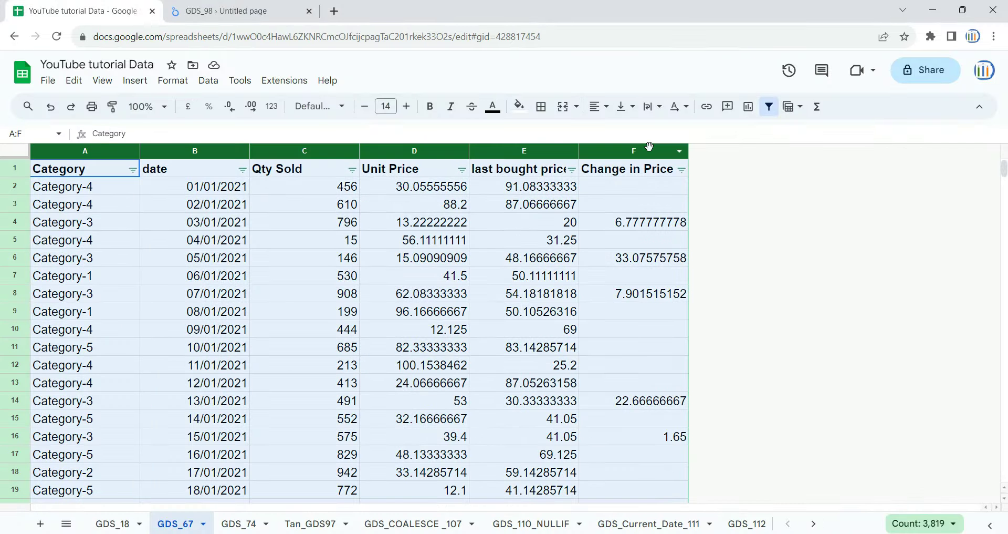
{"action": "left_click", "coordinate": [215, 250]}
{"action": "left_click", "coordinate": [88, 180]}
{"action": "left_click", "coordinate": [180, 178]}
{"action": "left_click", "coordinate": [297, 176]}
{"action": "left_click", "coordinate": [433, 176]}
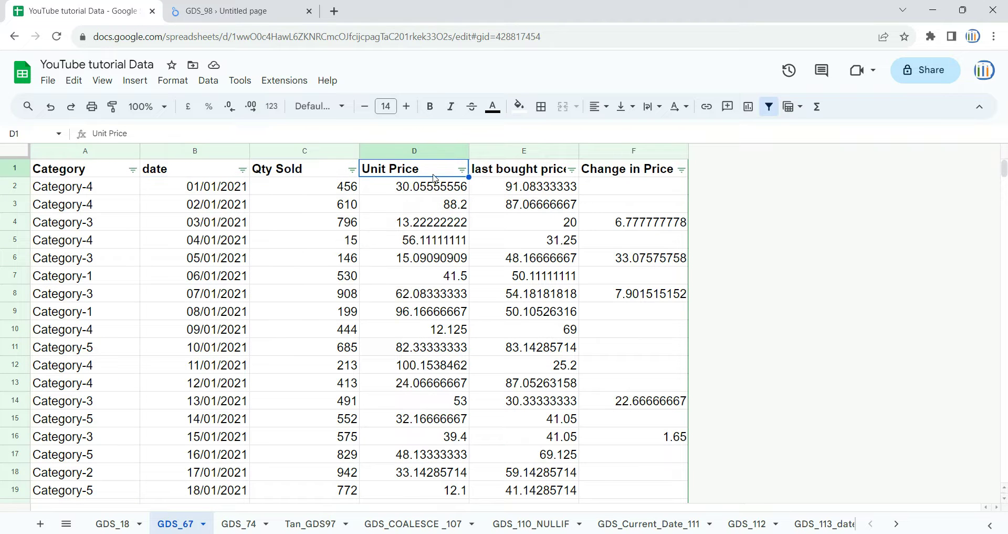
{"action": "left_click", "coordinate": [517, 180]}
{"action": "left_click", "coordinate": [612, 171]}
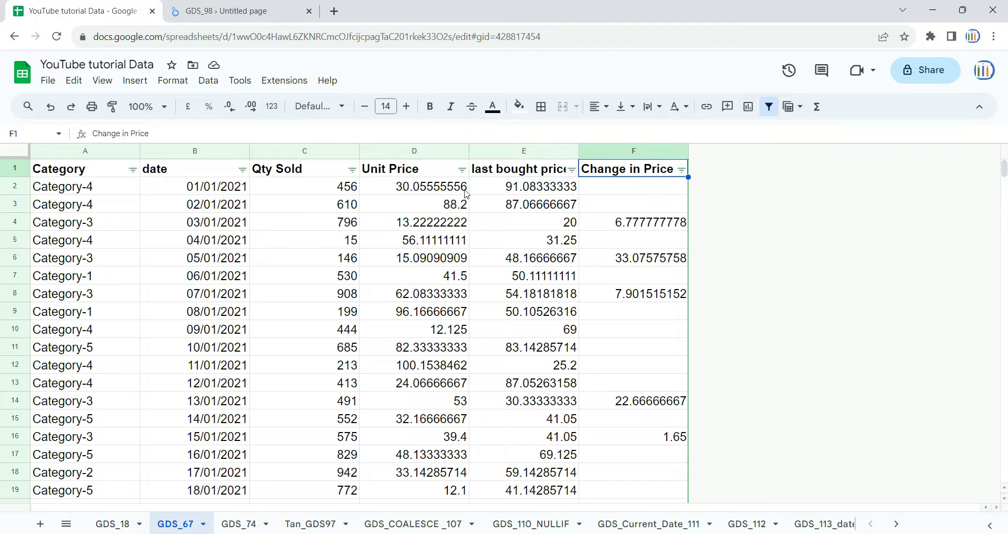
{"action": "left_click", "coordinate": [200, 208]}
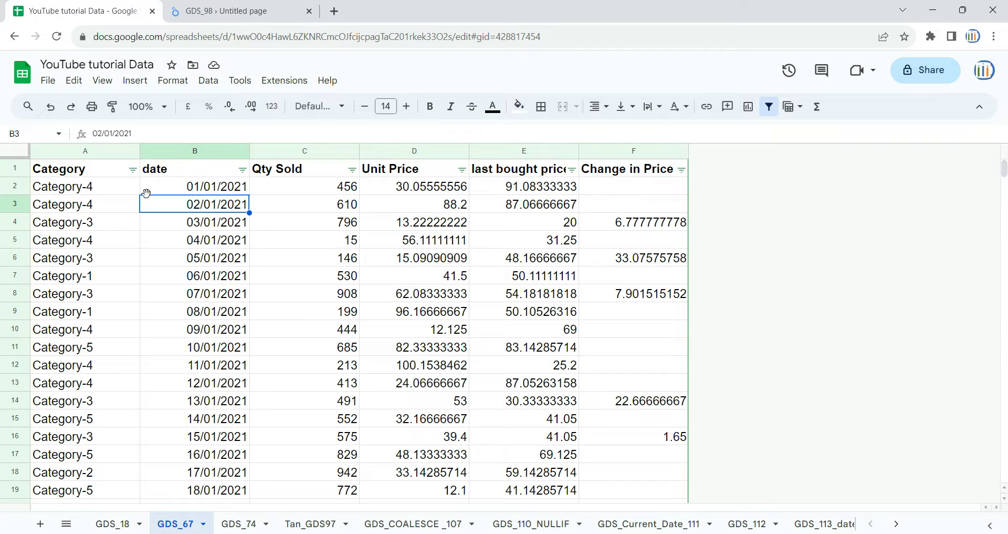
{"action": "left_click", "coordinate": [307, 151]}
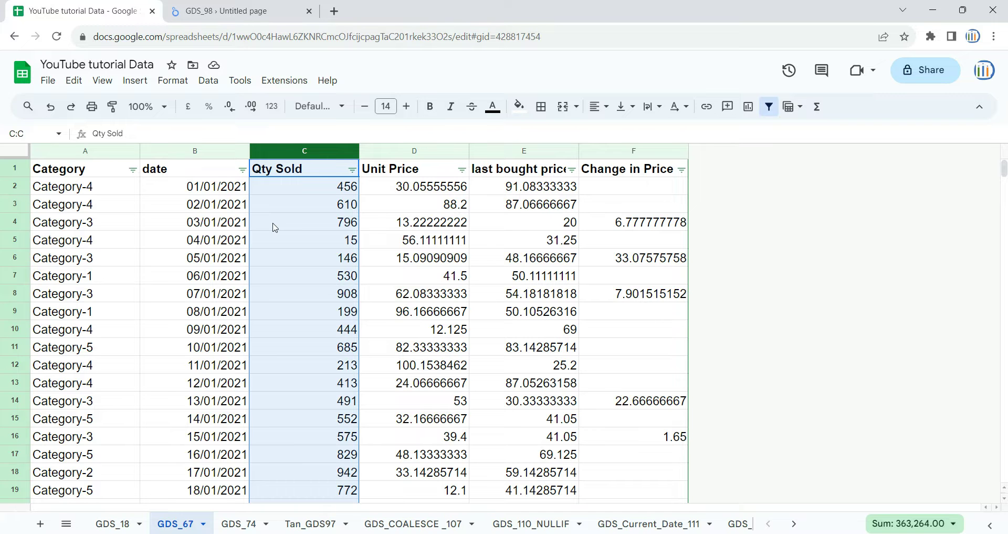
- Compare the report's Europe and North America price chart with the columns in the source spreadsheet
{"action": "left_click", "coordinate": [247, 8]}
{"action": "scroll", "coordinate": [945, 253], "scroll_direction": "up", "scroll_amount": 3}
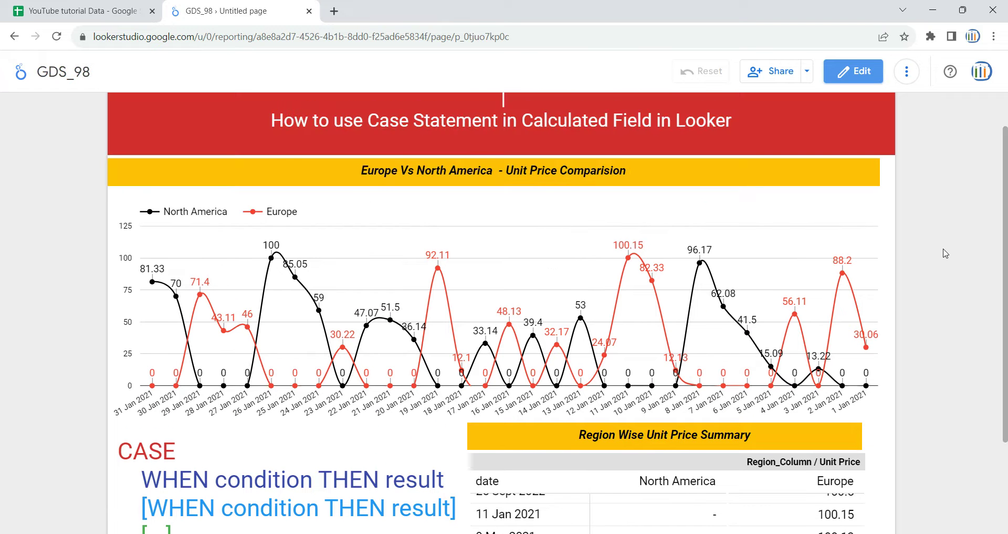
{"action": "left_click", "coordinate": [129, 7]}
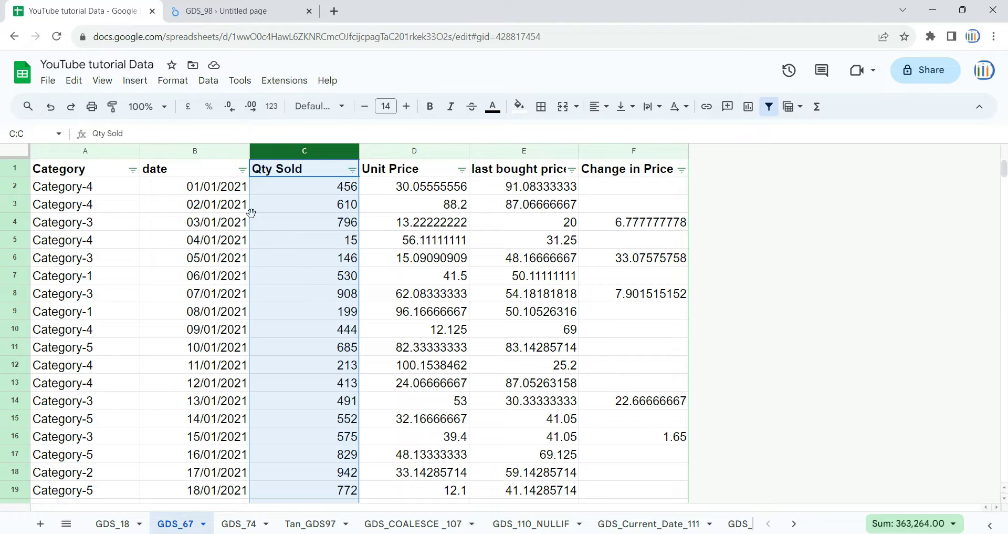
{"action": "left_click", "coordinate": [246, 7]}
{"action": "scroll", "coordinate": [296, 188], "scroll_direction": "up", "scroll_amount": 1}
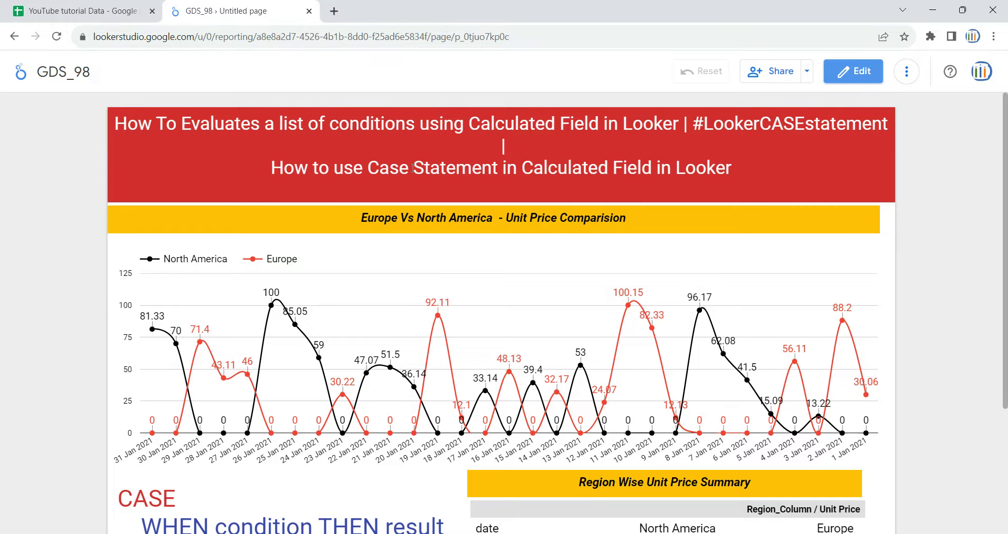
- Examine the CASE statement syntax in the report, going through its WHEN, ELSE and END parts
{"action": "scroll", "coordinate": [44, 399], "scroll_direction": "down", "scroll_amount": 3}
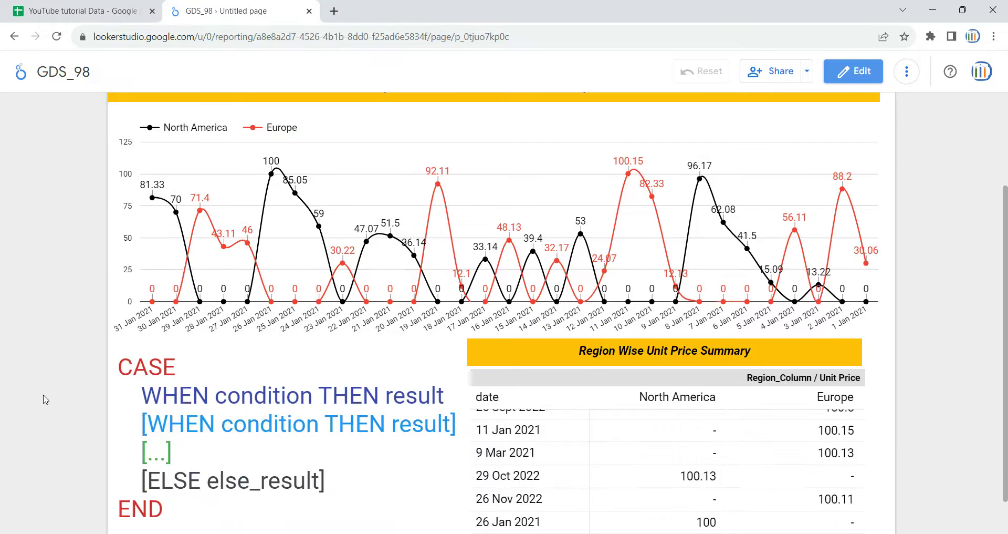
{"action": "scroll", "coordinate": [44, 399], "scroll_direction": "down", "scroll_amount": 1}
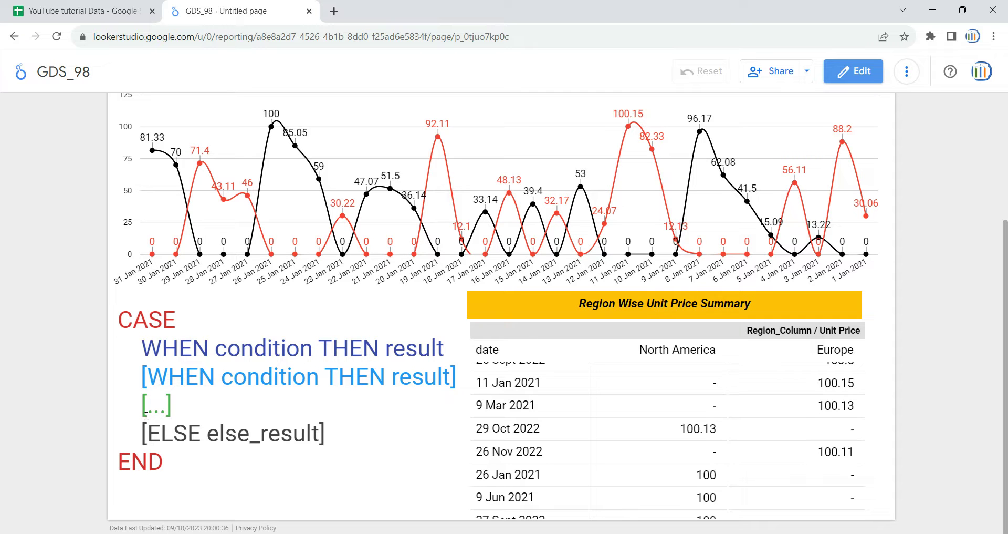
{"action": "left_click_drag", "start_coordinate": [179, 320], "coordinate": [209, 347]}
{"action": "left_click_drag", "start_coordinate": [444, 347], "coordinate": [152, 346]}
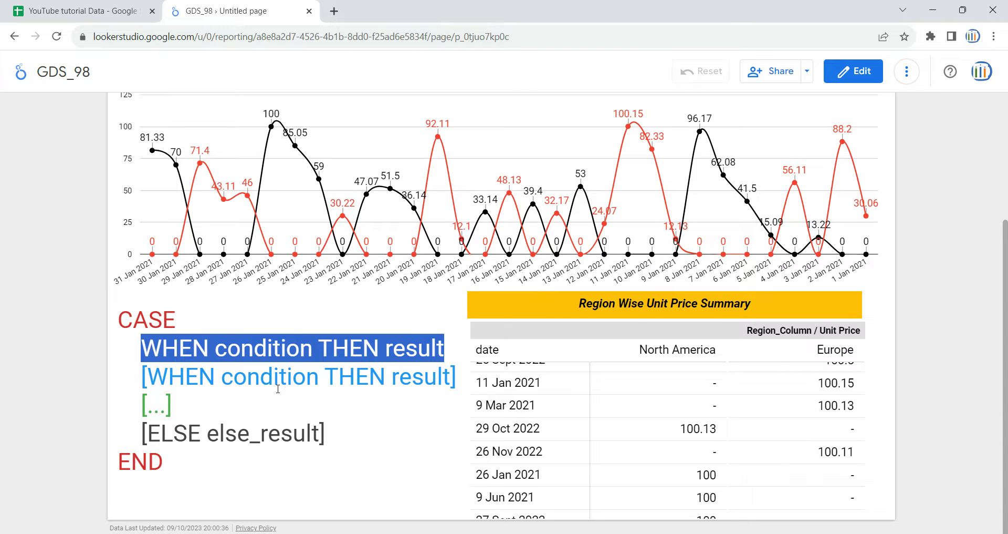
{"action": "left_click_drag", "start_coordinate": [453, 379], "coordinate": [207, 404]}
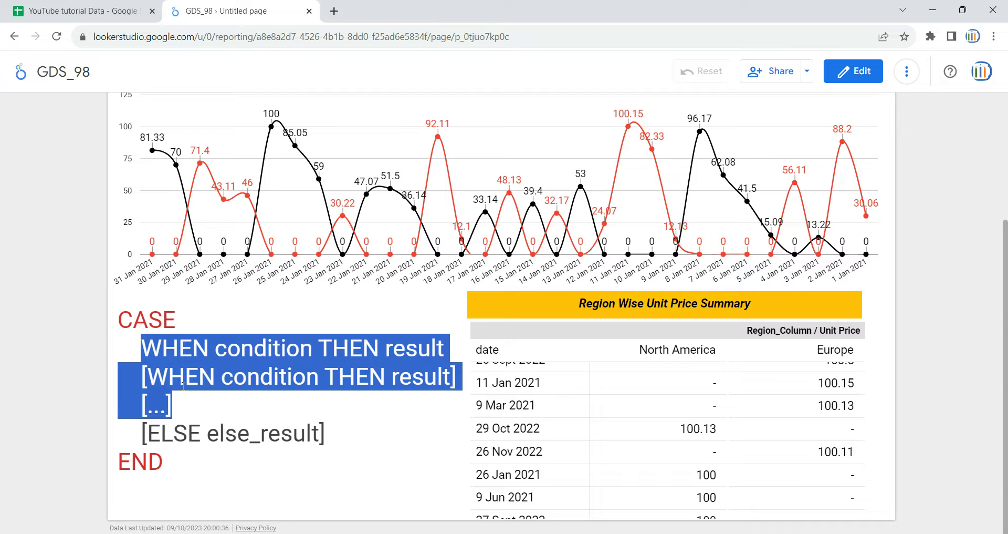
{"action": "left_click_drag", "start_coordinate": [330, 435], "coordinate": [152, 431]}
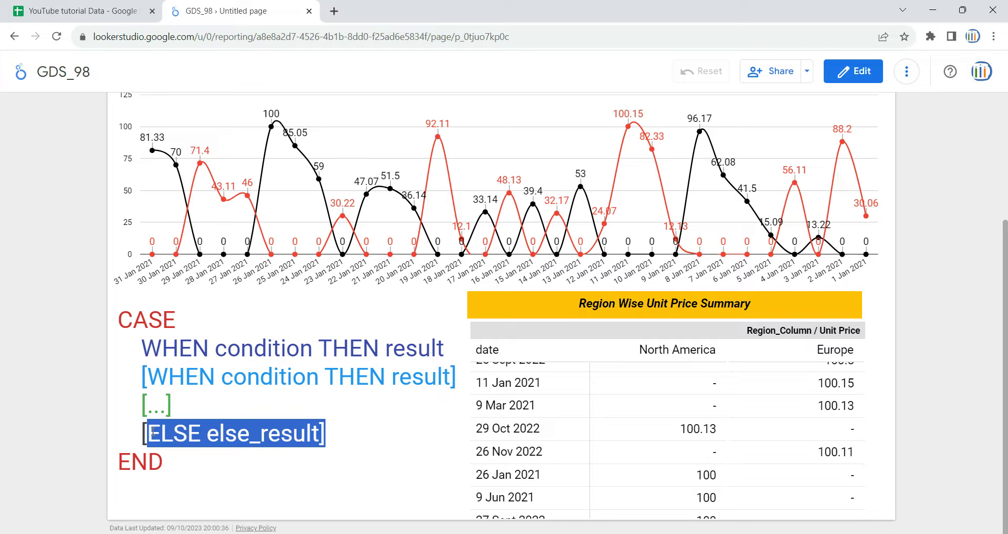
{"action": "left_click_drag", "start_coordinate": [164, 461], "coordinate": [139, 458]}
{"action": "key", "text": "ctrl+a"}
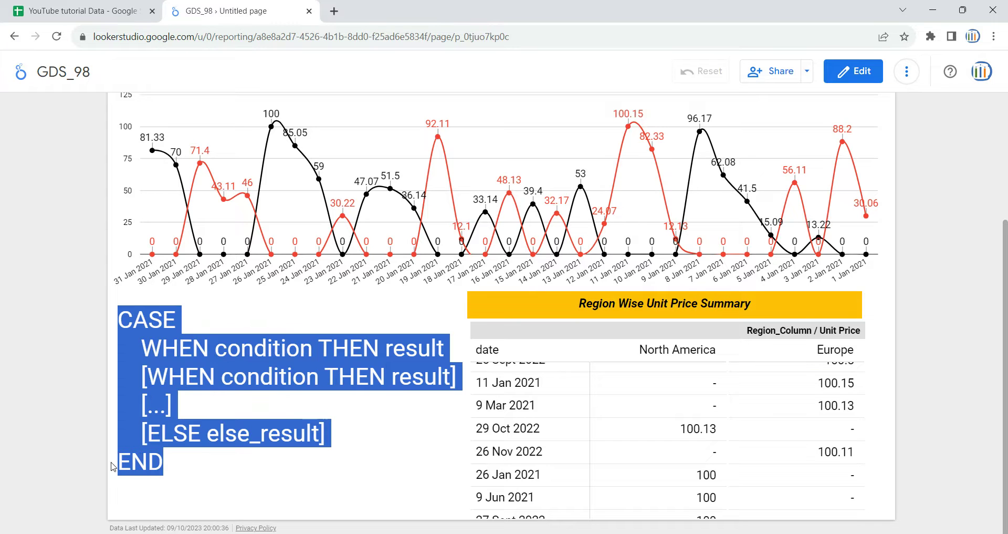
{"action": "left_click", "coordinate": [139, 457]}
{"action": "double_click", "coordinate": [147, 461]}
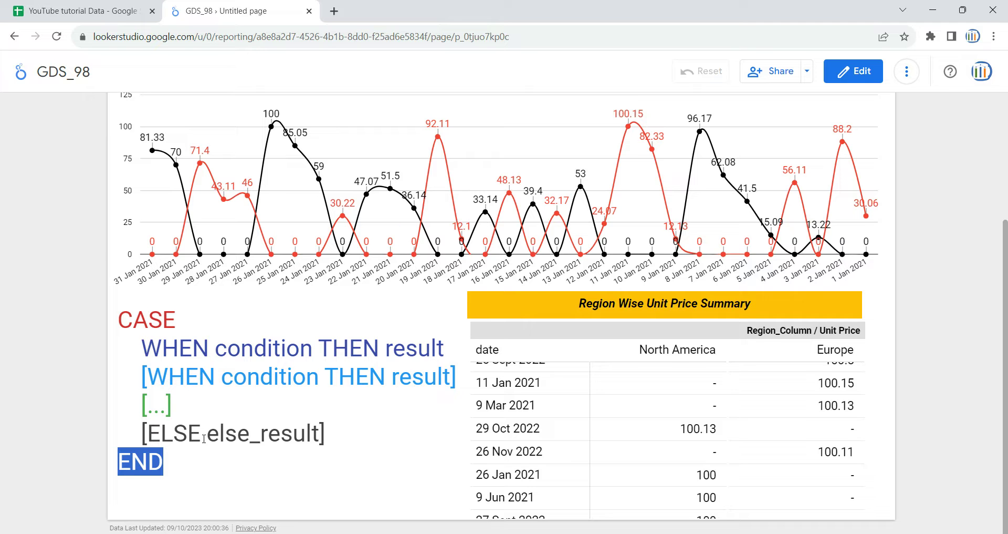
{"action": "scroll", "coordinate": [205, 437], "scroll_direction": "up", "scroll_amount": 1}
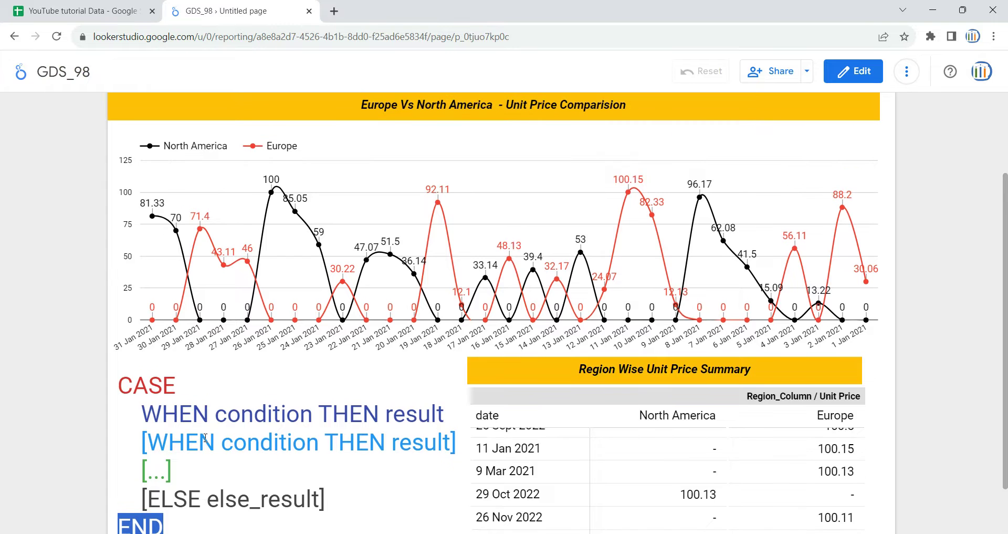
{"action": "scroll", "coordinate": [200, 426], "scroll_direction": "up", "scroll_amount": 2}
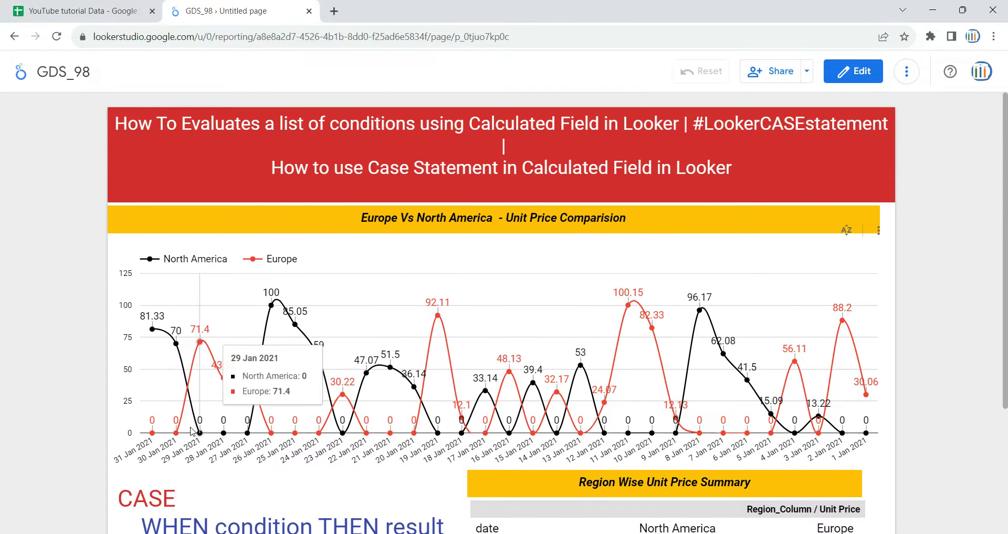
- Switch to the source spreadsheet and look through the filter values of the Category column
{"action": "left_click", "coordinate": [64, 6]}
{"action": "left_click", "coordinate": [163, 237]}
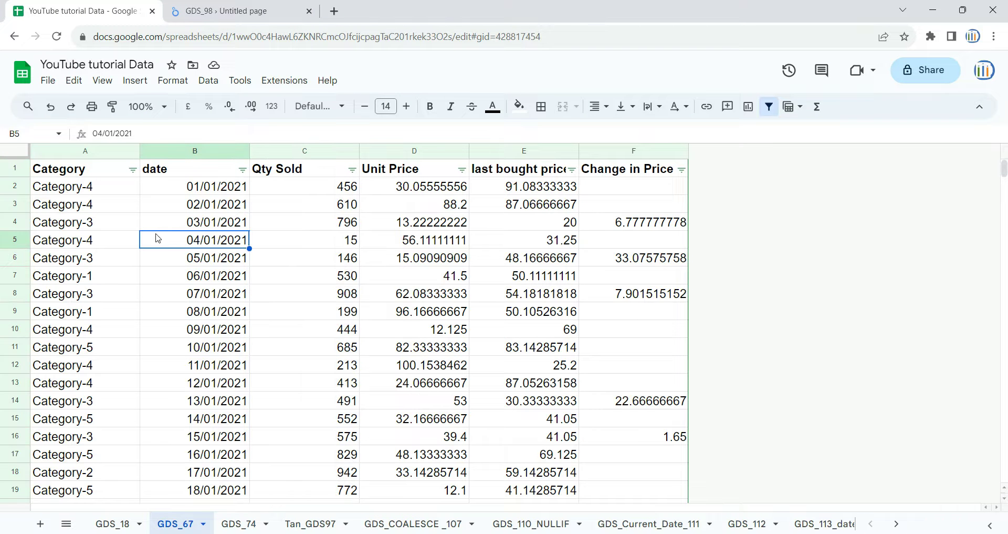
{"action": "left_click", "coordinate": [239, 11]}
{"action": "left_click", "coordinate": [79, 11]}
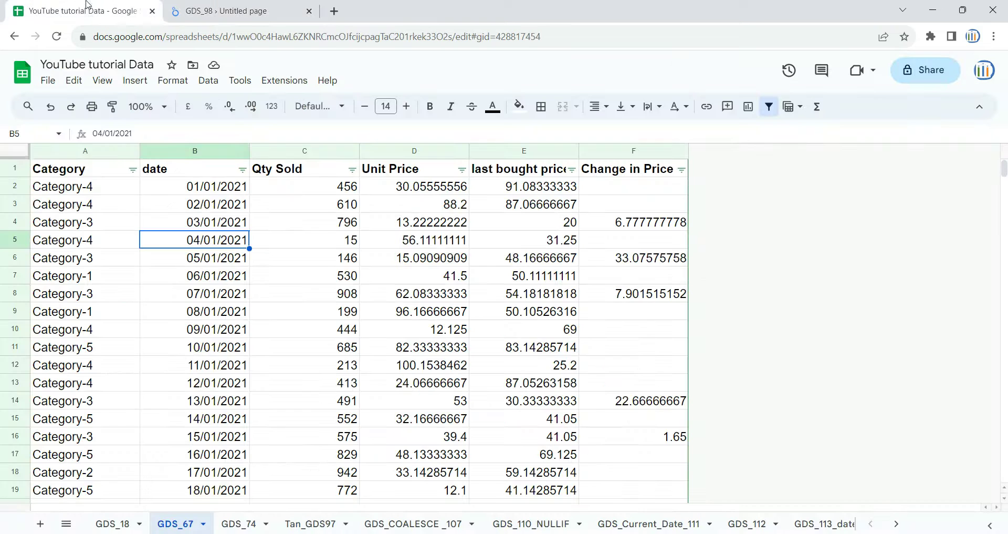
{"action": "left_click", "coordinate": [133, 170]}
{"action": "scroll", "coordinate": [231, 410], "scroll_direction": "down", "scroll_amount": 1}
{"action": "scroll", "coordinate": [231, 410], "scroll_direction": "up", "scroll_amount": 1}
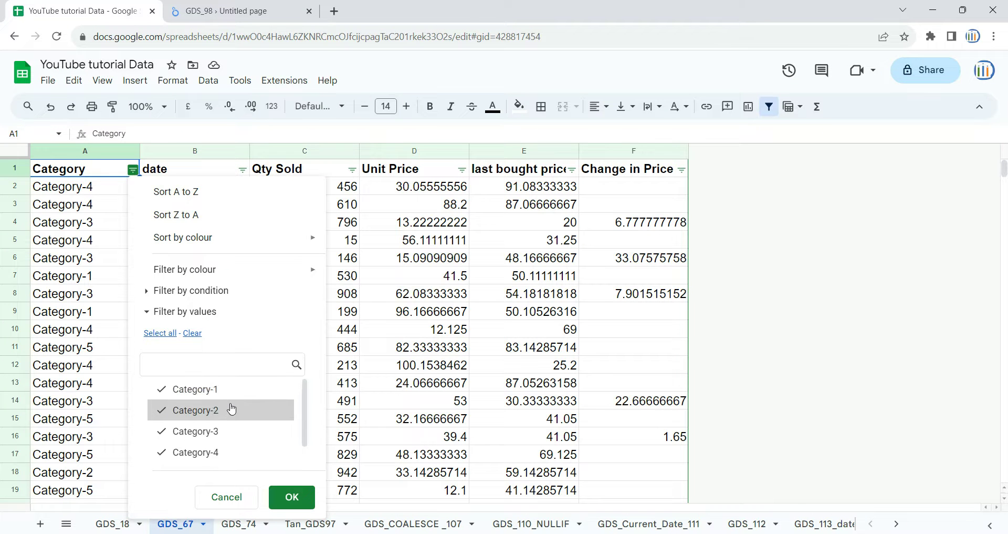
{"action": "scroll", "coordinate": [227, 432], "scroll_direction": "down", "scroll_amount": 1}
{"action": "scroll", "coordinate": [224, 447], "scroll_direction": "up", "scroll_amount": 1}
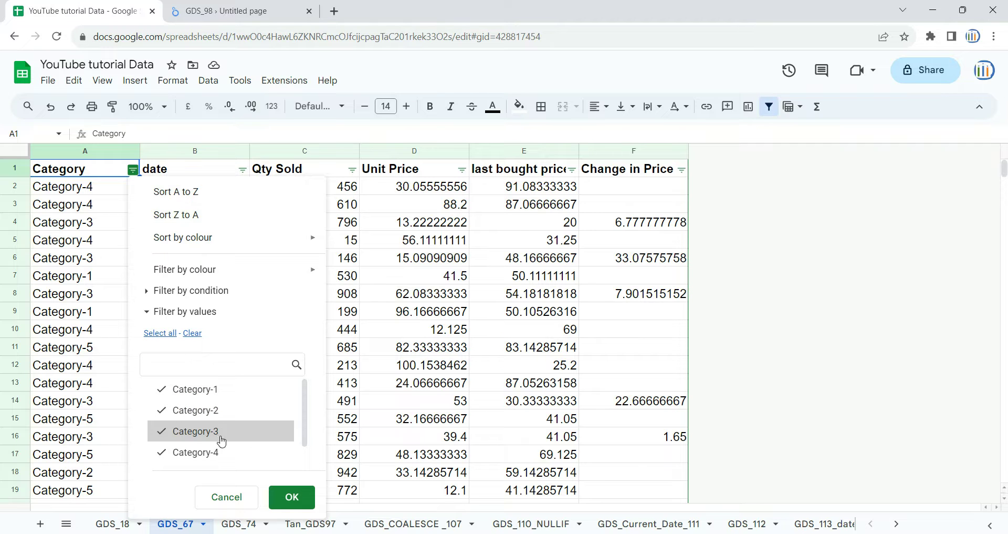
{"action": "scroll", "coordinate": [224, 451], "scroll_direction": "down", "scroll_amount": 1}
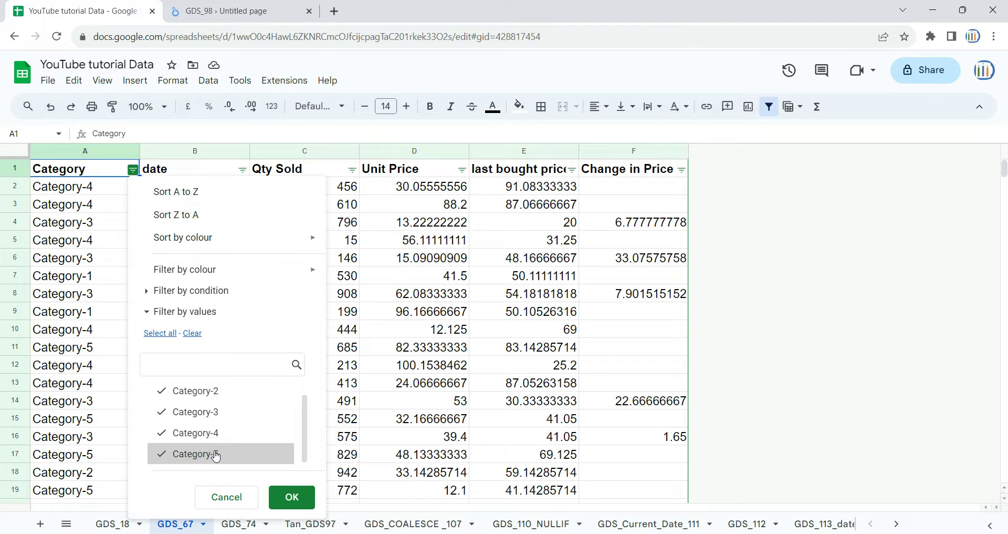
{"action": "scroll", "coordinate": [240, 423], "scroll_direction": "up", "scroll_amount": 1}
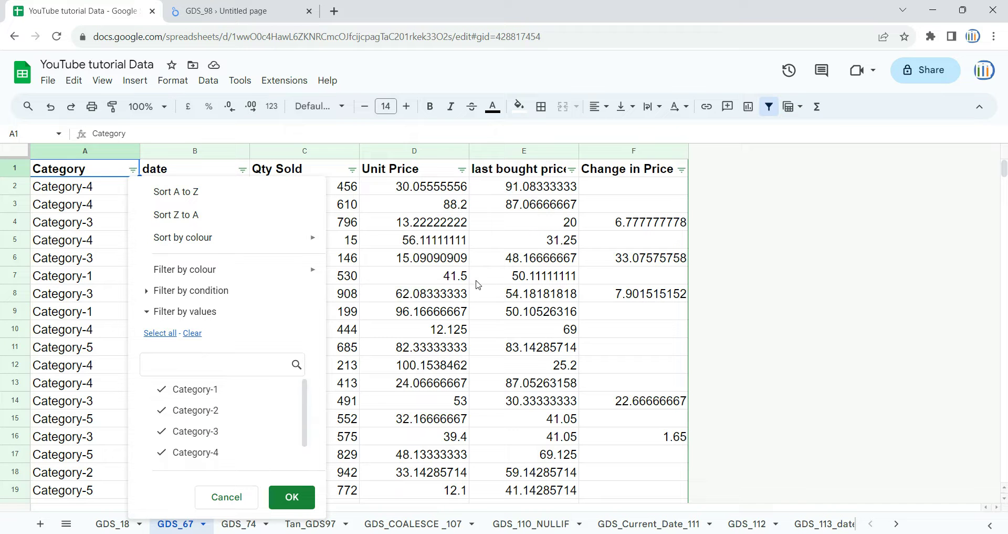
{"action": "left_click", "coordinate": [363, 301]}
- Switch back to the Looker Studio report GDS_98, open it for editing and add a new page
{"action": "key", "text": "ctrl+Tab"}
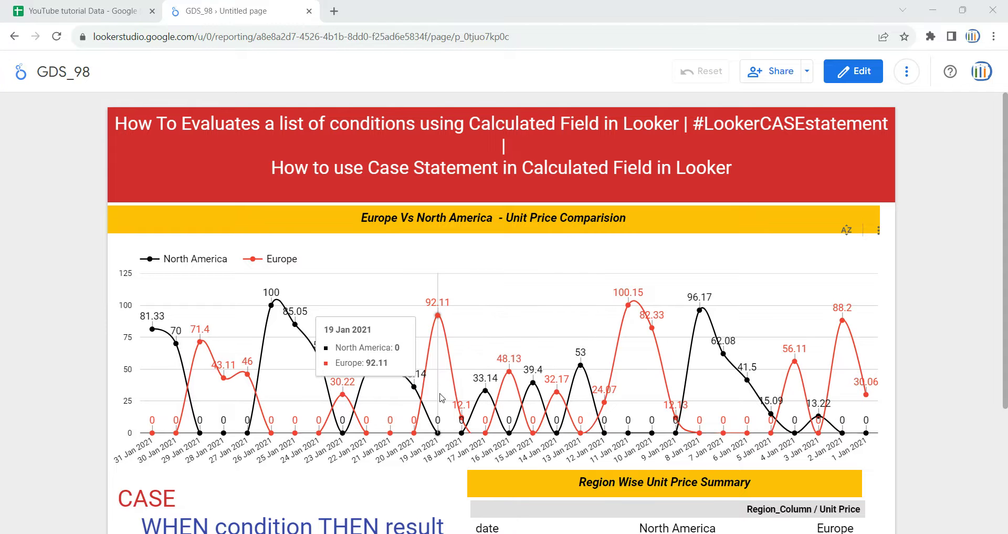
{"action": "scroll", "coordinate": [94, 462], "scroll_direction": "down", "scroll_amount": 1}
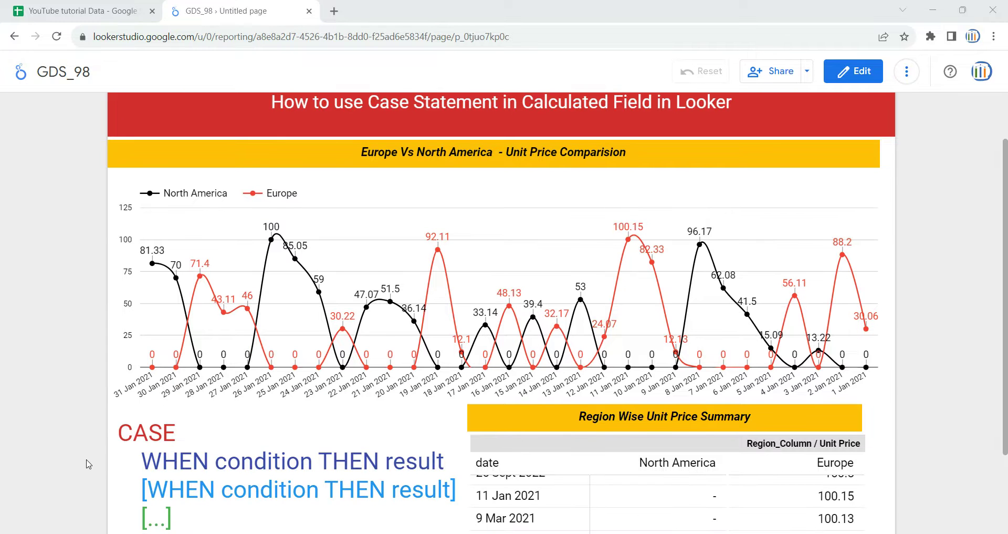
{"action": "scroll", "coordinate": [88, 463], "scroll_direction": "up", "scroll_amount": 1}
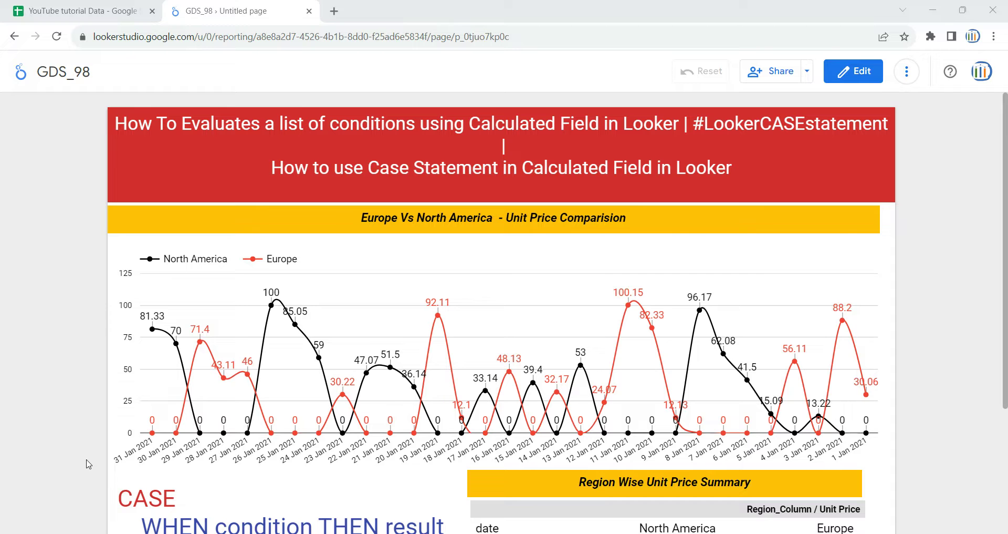
{"action": "scroll", "coordinate": [679, 265], "scroll_direction": "down", "scroll_amount": 2}
{"action": "scroll", "coordinate": [681, 291], "scroll_direction": "up", "scroll_amount": 2}
{"action": "left_click", "coordinate": [853, 77]}
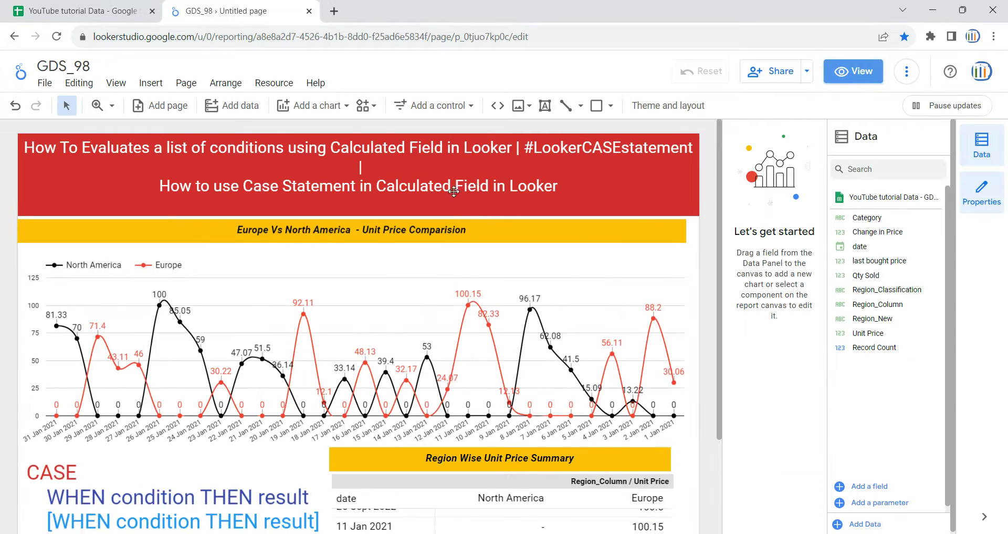
{"action": "left_click", "coordinate": [167, 107]}
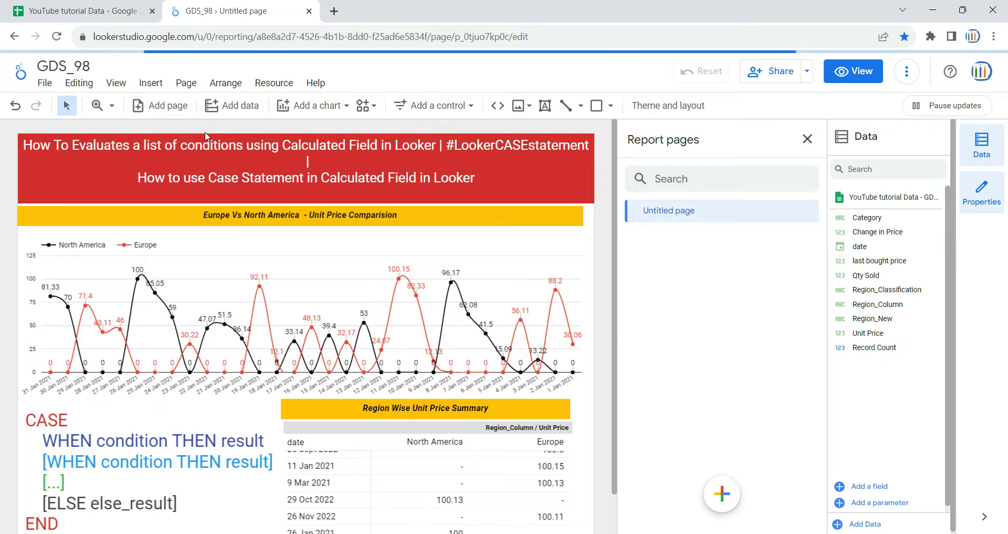
- Copy the red title banner and both yellow heading bars from page 1 to page 2
{"action": "left_click", "coordinate": [22, 150]}
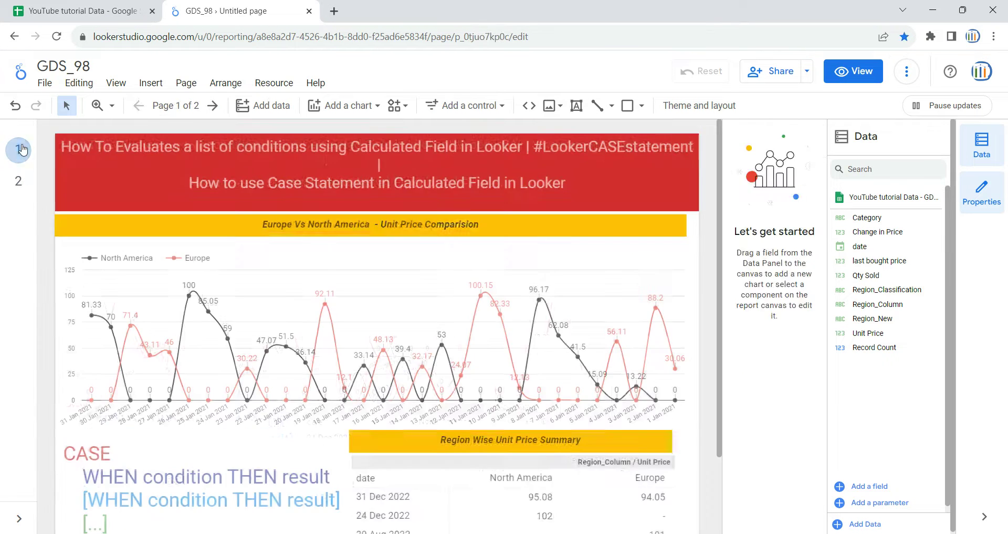
{"action": "left_click", "coordinate": [133, 180]}
{"action": "left_click", "coordinate": [154, 226], "text": "shift"}
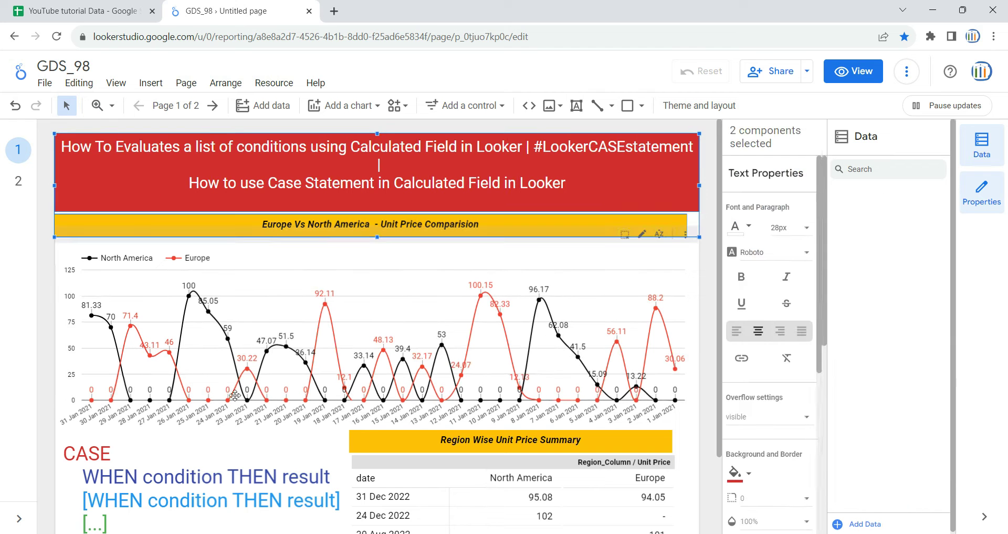
{"action": "left_click", "coordinate": [313, 417], "text": "shift"}
{"action": "key", "text": "ctrl+c"}
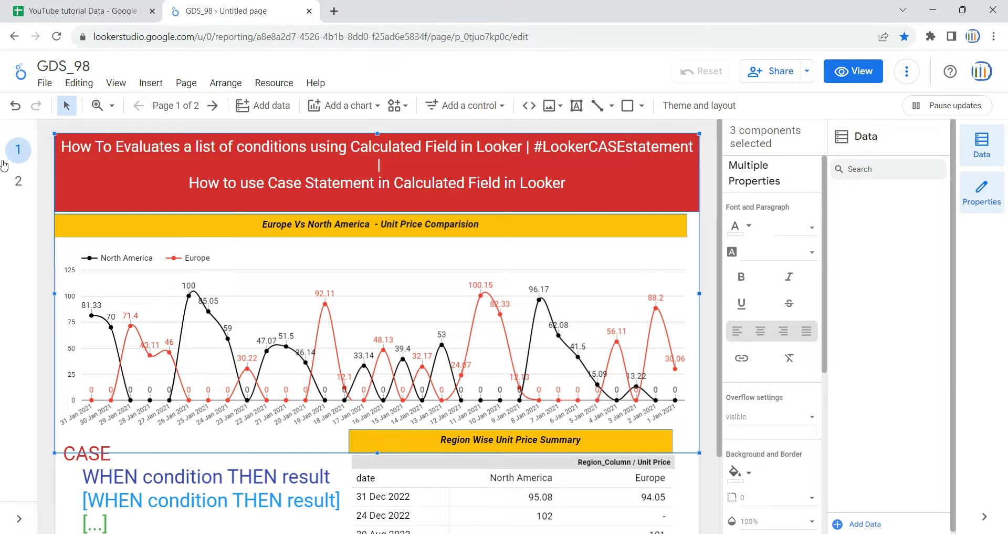
{"action": "left_click", "coordinate": [18, 180]}
{"action": "key", "text": "ctrl+v"}
{"action": "left_click", "coordinate": [373, 342]}
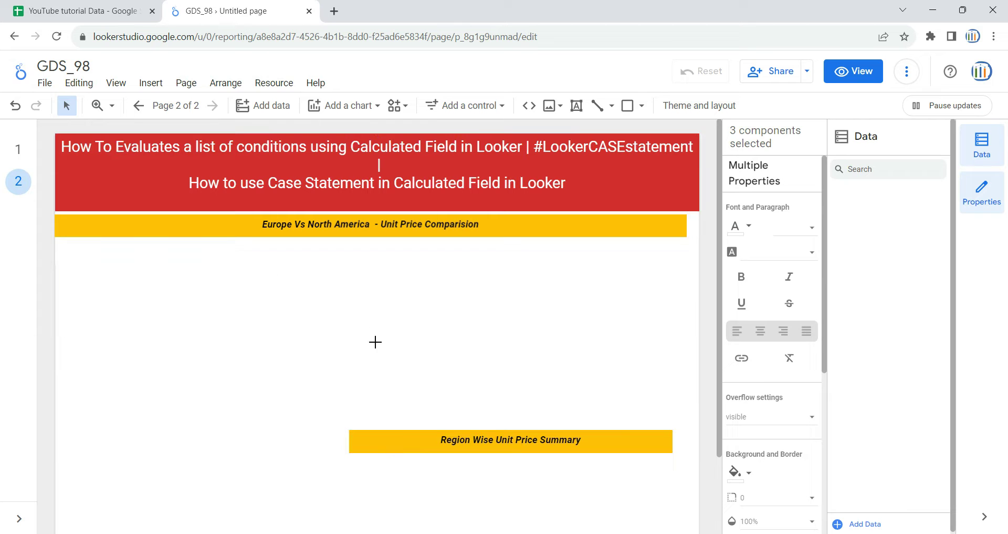
- Widen the "Region Wise Unit Price Summary" heading bar to nearly the full page width on page 2
{"action": "left_click", "coordinate": [394, 446]}
{"action": "left_click_drag", "start_coordinate": [349, 442], "coordinate": [67, 441]}
- Change the text of the yellow heading below the title banner to "Region wise - Unit Price Comparision"
{"action": "left_click", "coordinate": [329, 217]}
{"action": "left_click", "coordinate": [358, 224]}
{"action": "left_click_drag", "start_coordinate": [370, 224], "coordinate": [260, 224]}
{"action": "type", "text": "gion wise"}
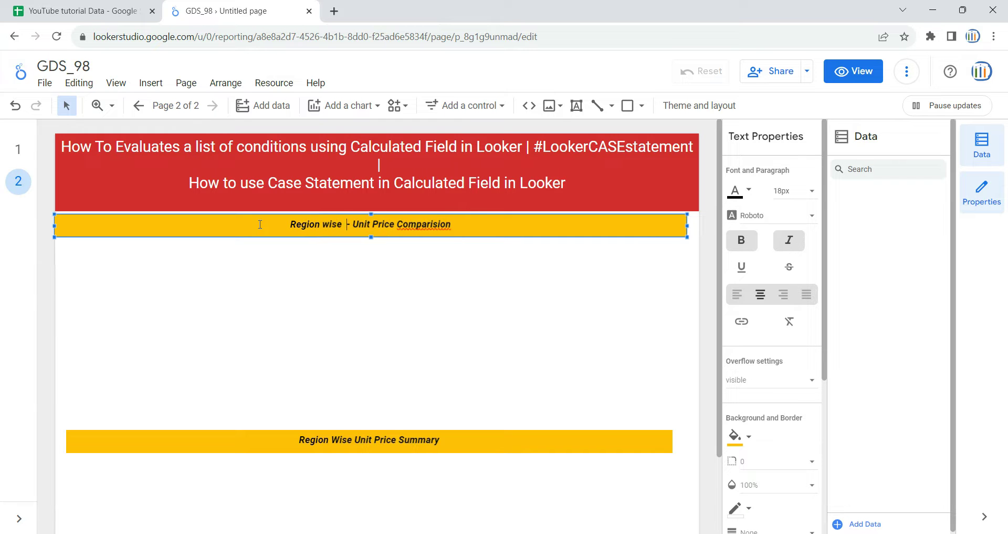
- Replace "Unit Price" with "Qty sold" in the heading below the title banner and correct its last word to "Comparison"
{"action": "key", "text": "BackSpace"}
{"action": "key", "text": "BackSpace"}
{"action": "key", "text": "BackSpace"}
{"action": "key", "text": "BackSpace"}
{"action": "key", "text": "BackSpace"}
{"action": "key", "text": "BackSpace"}
{"action": "key", "text": "BackSpace"}
{"action": "key", "text": "BackSpace"}
{"action": "key", "text": "BackSpace"}
{"action": "key", "text": "BackSpace"}
{"action": "type", "text": "Qty sold"}
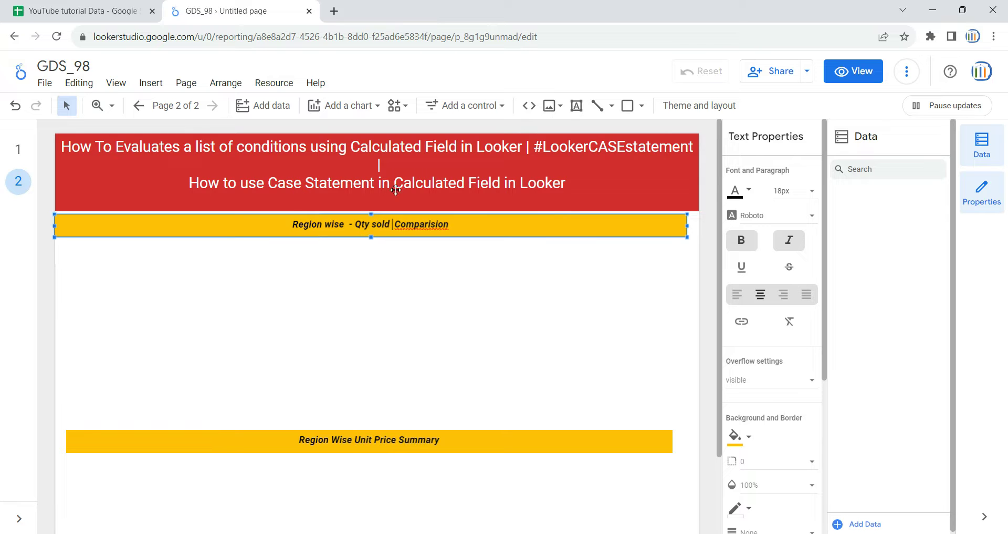
{"action": "right_click", "coordinate": [426, 222]}
{"action": "left_click", "coordinate": [464, 231]}
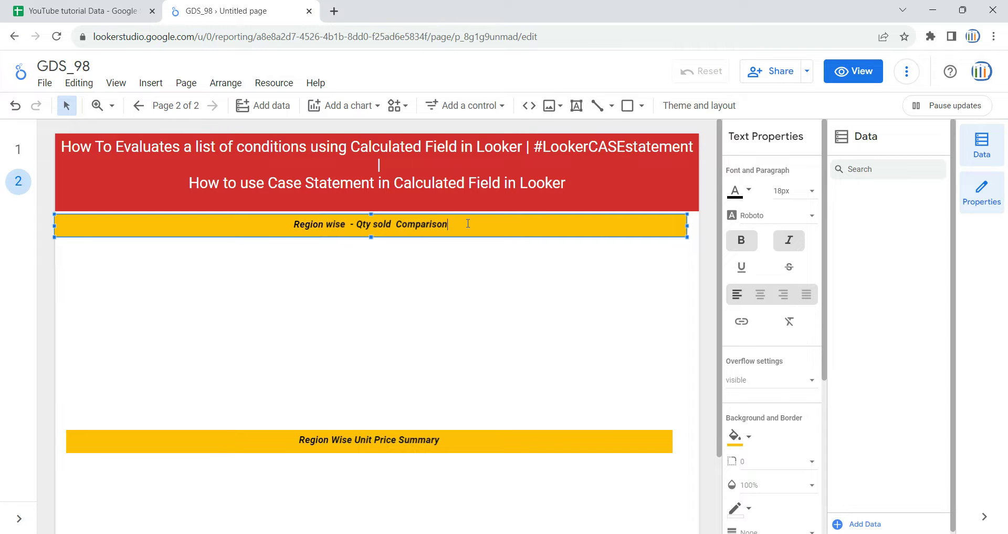
- Copy the upper heading's text into the lower yellow heading and edit it to "Region wise - Qty sold Summary"
{"action": "triple_click", "coordinate": [468, 223]}
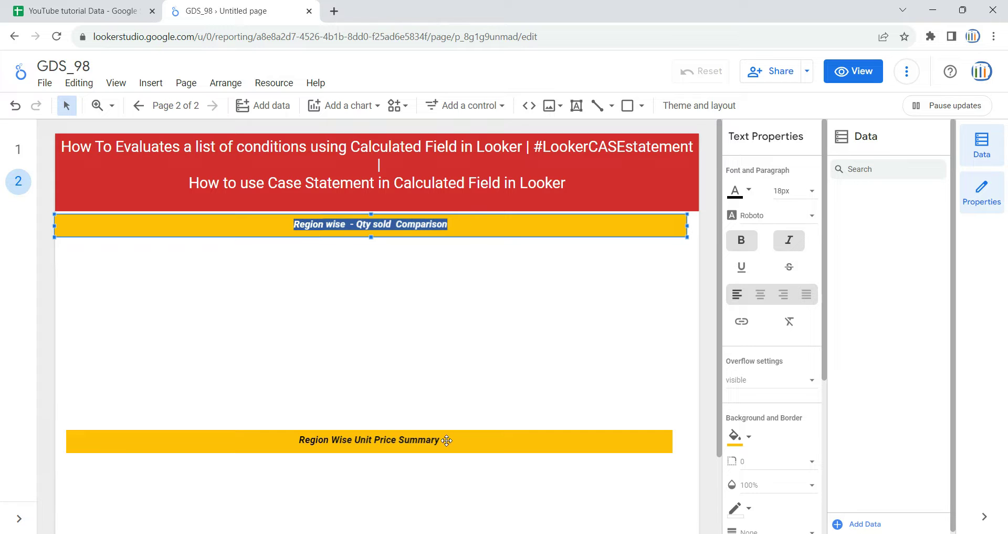
{"action": "left_click", "coordinate": [377, 442]}
{"action": "double_click", "coordinate": [377, 443]}
{"action": "key", "text": "shift+Home"}
{"action": "key", "text": "ctrl+v"}
{"action": "key", "text": "BackSpace"}
{"action": "key", "text": "BackSpace"}
{"action": "key", "text": "BackSpace"}
{"action": "key", "text": "BackSpace"}
{"action": "key", "text": "BackSpace"}
{"action": "key", "text": "BackSpace"}
{"action": "key", "text": "BackSpace"}
{"action": "key", "text": "BackSpace"}
{"action": "key", "text": "BackSpace"}
{"action": "key", "text": "BackSpace"}
{"action": "key", "text": "BackSpace"}
{"action": "left_click", "coordinate": [458, 304]}
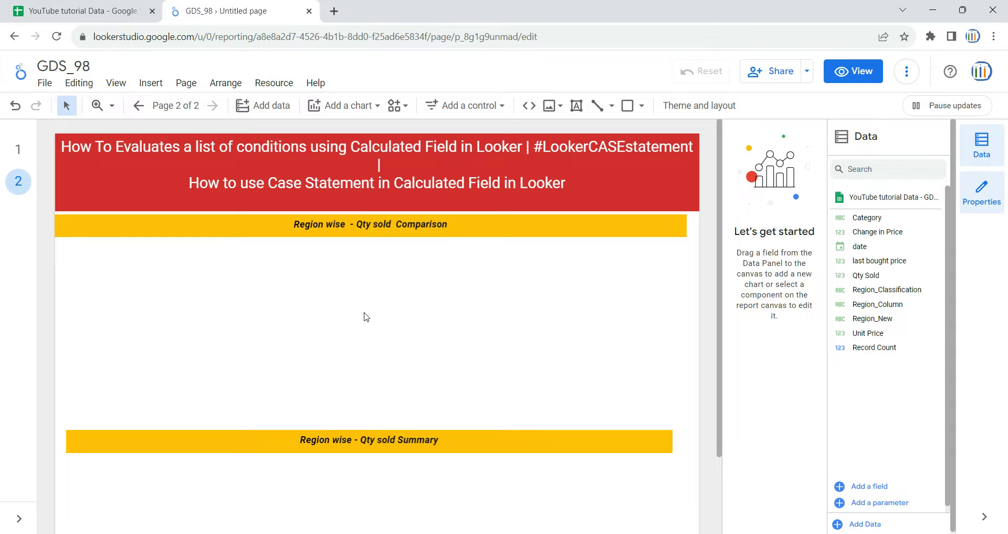
- Check the Category column in the YouTube tutorial Data spreadsheet and return to the GDS_98 report
{"action": "scroll", "coordinate": [441, 357], "scroll_direction": "down", "scroll_amount": 2}
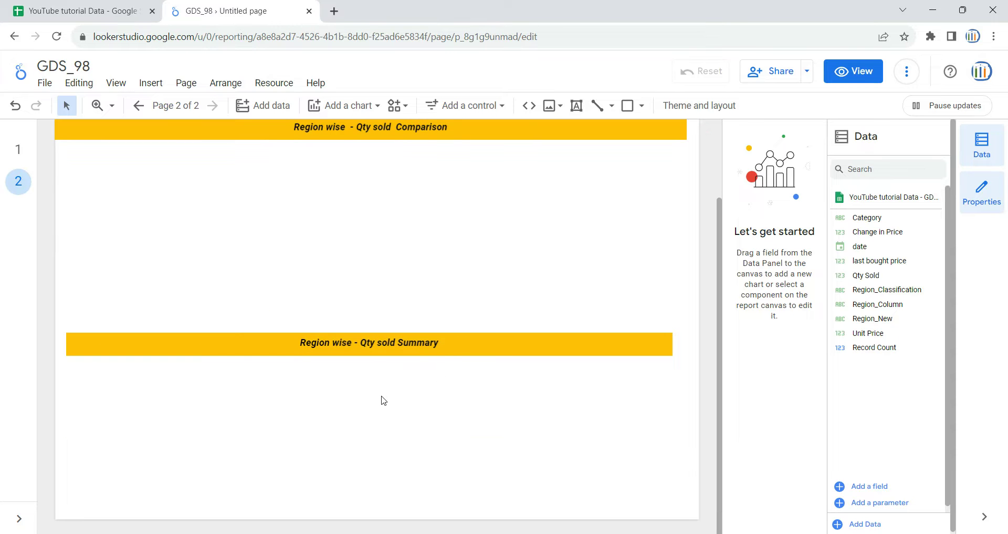
{"action": "left_click", "coordinate": [84, 11]}
{"action": "left_click", "coordinate": [121, 223]}
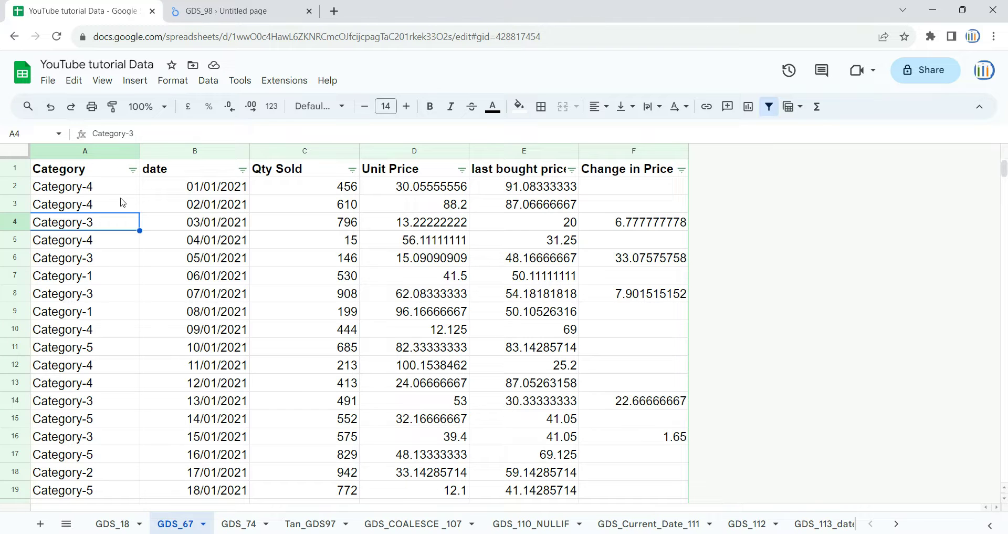
{"action": "left_click", "coordinate": [221, 11]}
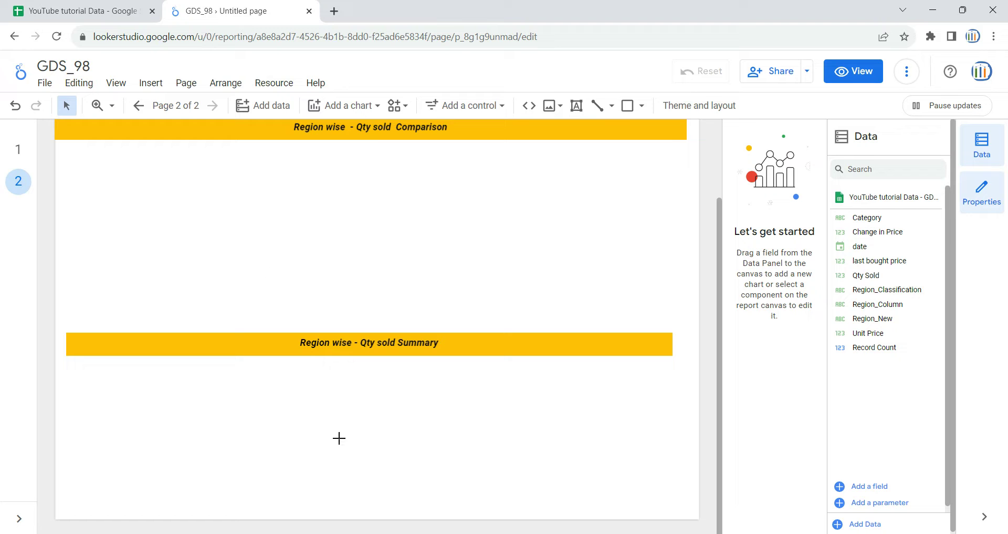
- Insert a pivot table below the "Region wise - Qty sold Summary" heading and widen it to the heading's width
{"action": "left_click", "coordinate": [363, 112]}
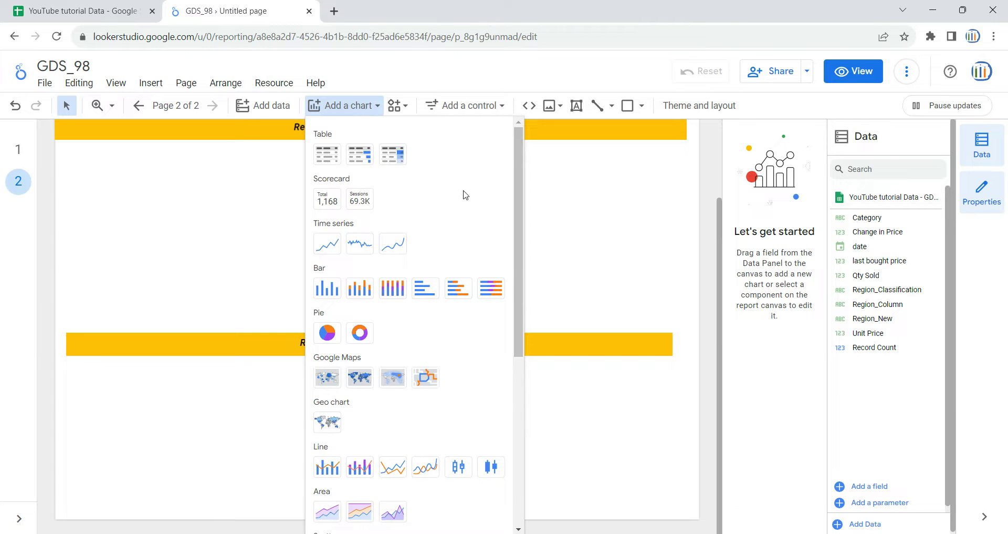
{"action": "scroll", "coordinate": [463, 200], "scroll_direction": "down", "scroll_amount": 5}
{"action": "scroll", "coordinate": [441, 304], "scroll_direction": "down", "scroll_amount": 1}
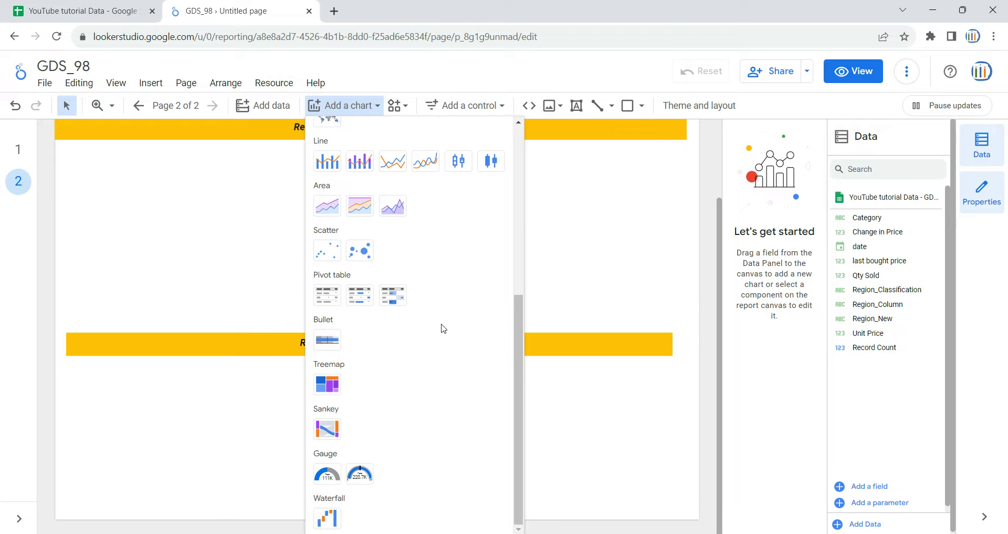
{"action": "left_click", "coordinate": [327, 295]}
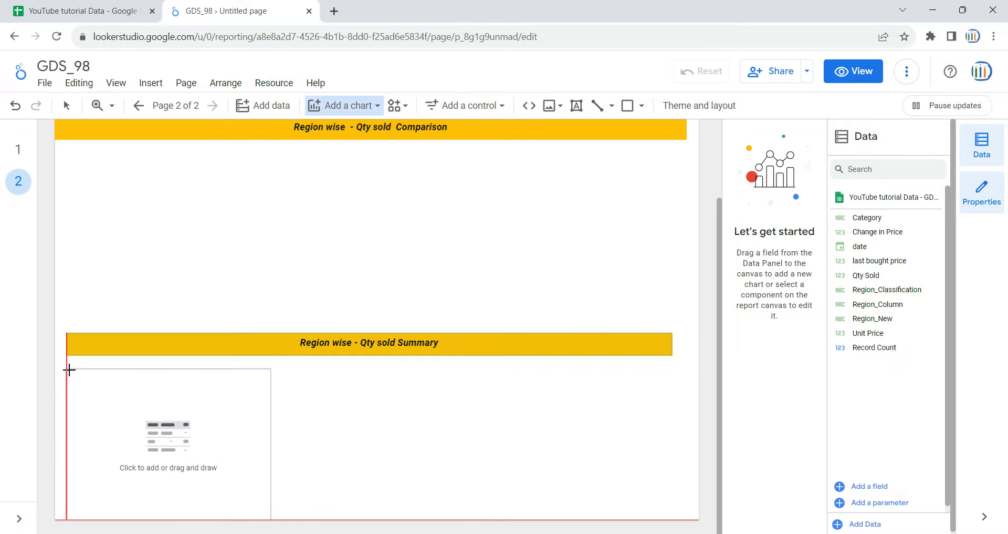
{"action": "key", "text": "Escape"}
{"action": "left_click", "coordinate": [72, 373]}
{"action": "left_click_drag", "start_coordinate": [281, 449], "coordinate": [672, 453]}
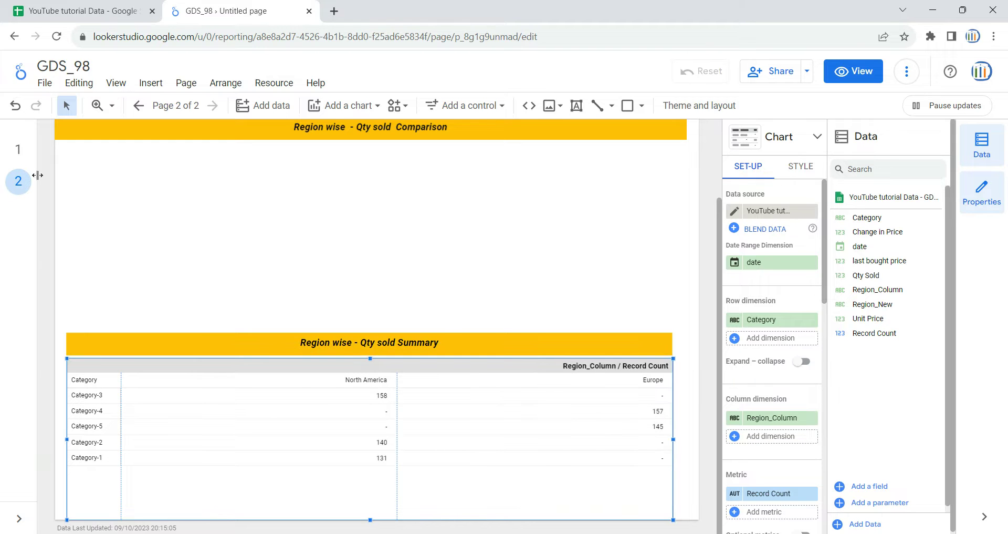
- Review the unit price chart and pivot table on page 1, the pivot table on page 2, and the source spreadsheet's categories
{"action": "left_click", "coordinate": [11, 153]}
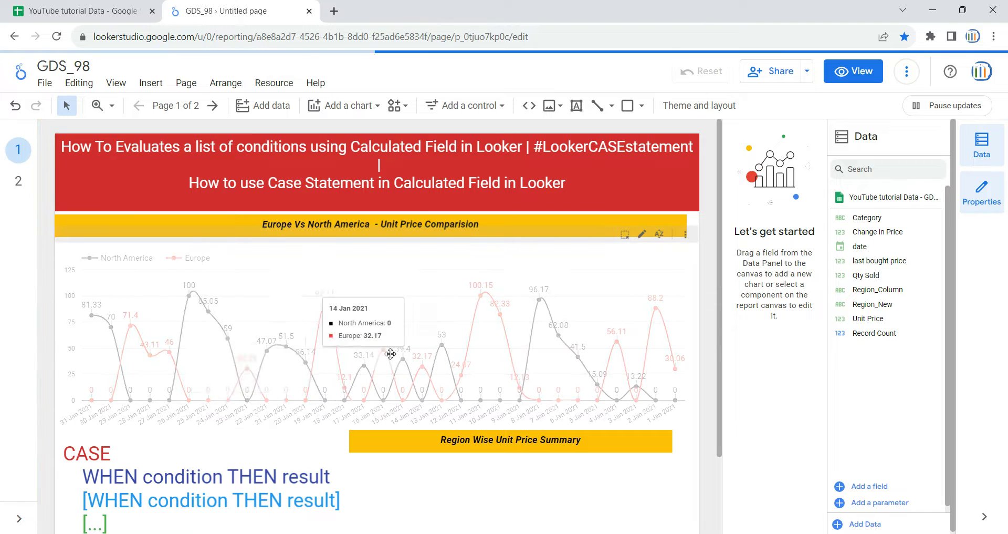
{"action": "scroll", "coordinate": [441, 388], "scroll_direction": "down", "scroll_amount": 2}
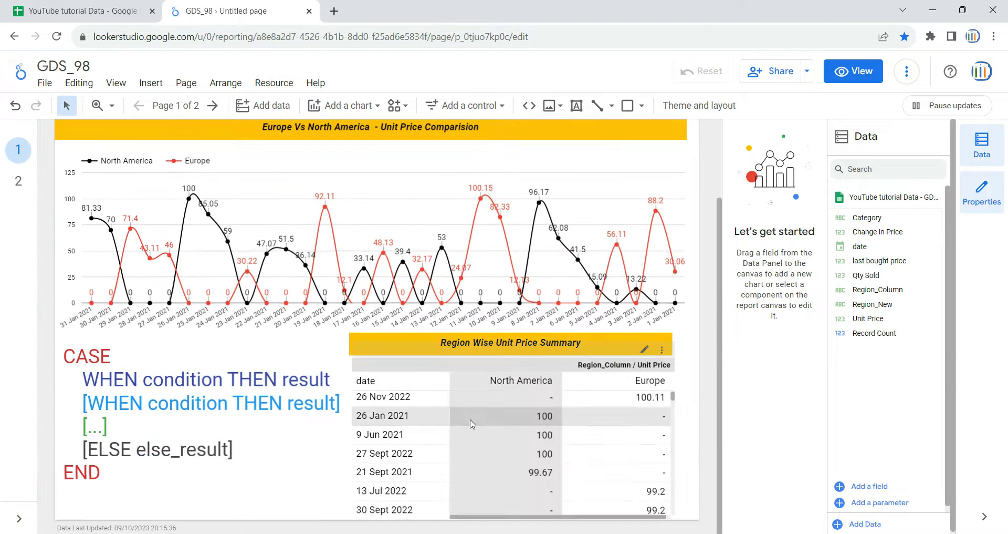
{"action": "scroll", "coordinate": [471, 424], "scroll_direction": "up", "scroll_amount": 3}
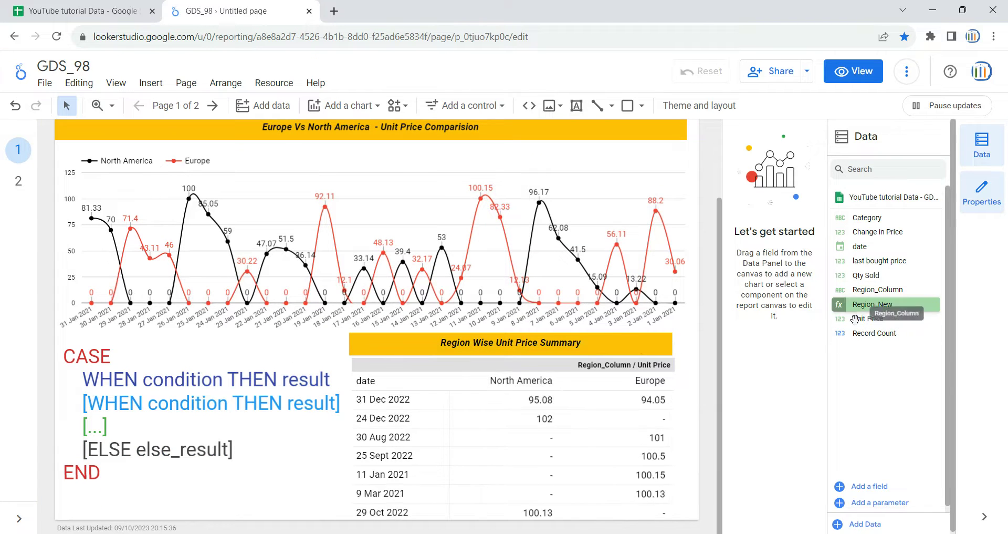
{"action": "left_click", "coordinate": [18, 180]}
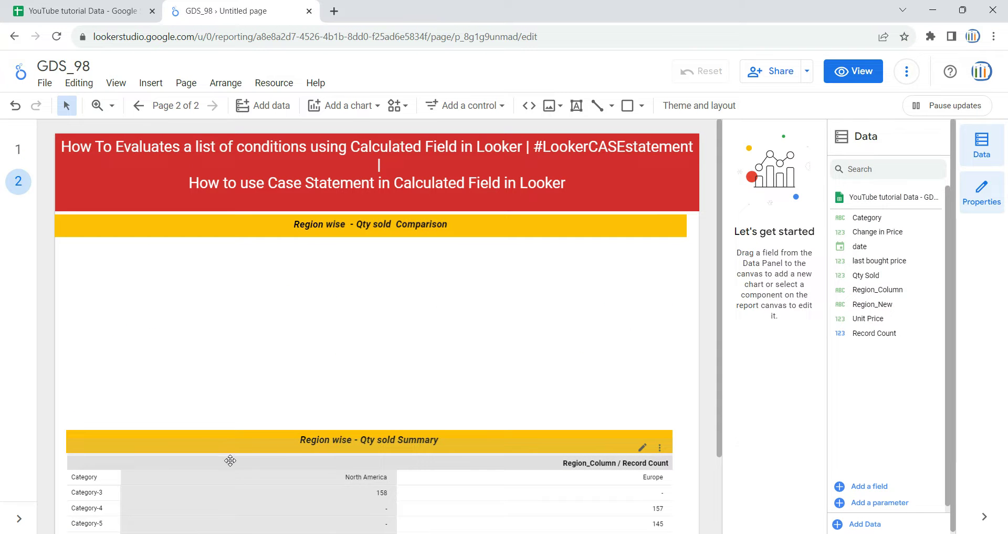
{"action": "left_click", "coordinate": [230, 461]}
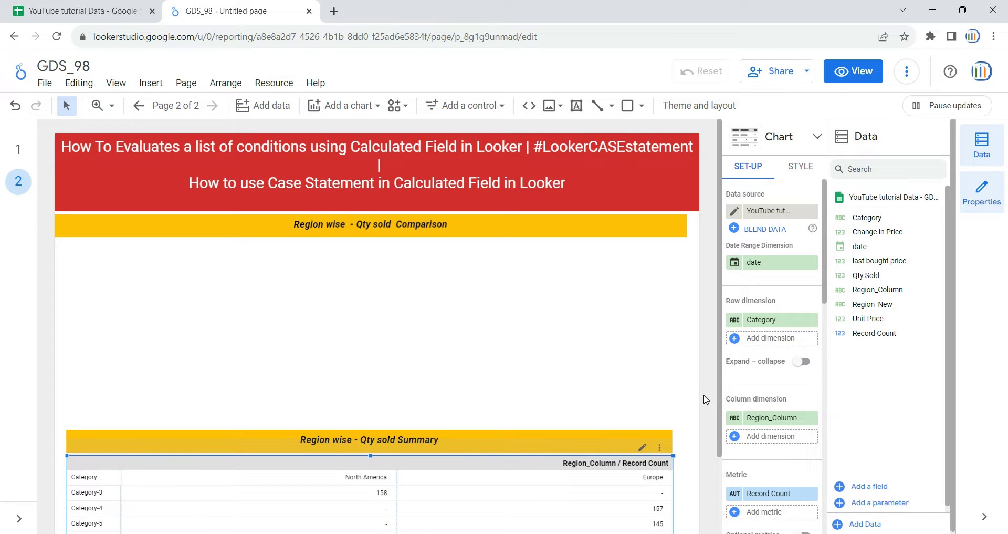
{"action": "scroll", "coordinate": [711, 415], "scroll_direction": "down", "scroll_amount": 3}
{"action": "left_click", "coordinate": [714, 423]}
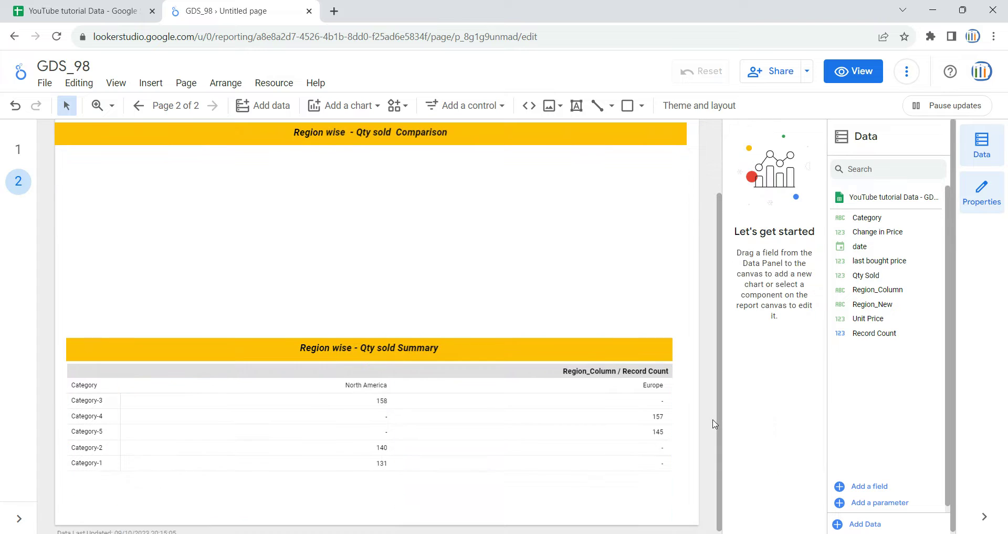
{"action": "left_click", "coordinate": [637, 491]}
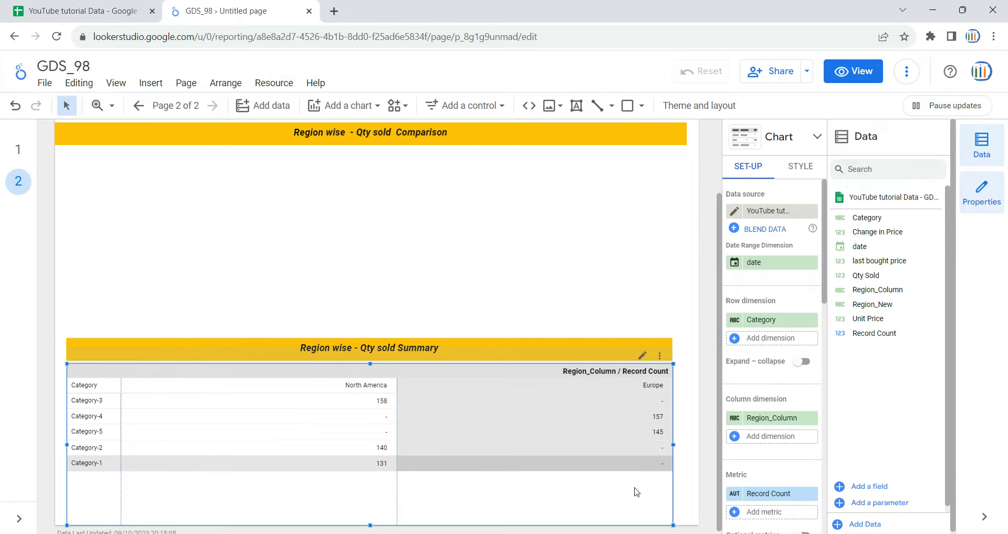
{"action": "left_click", "coordinate": [79, 10]}
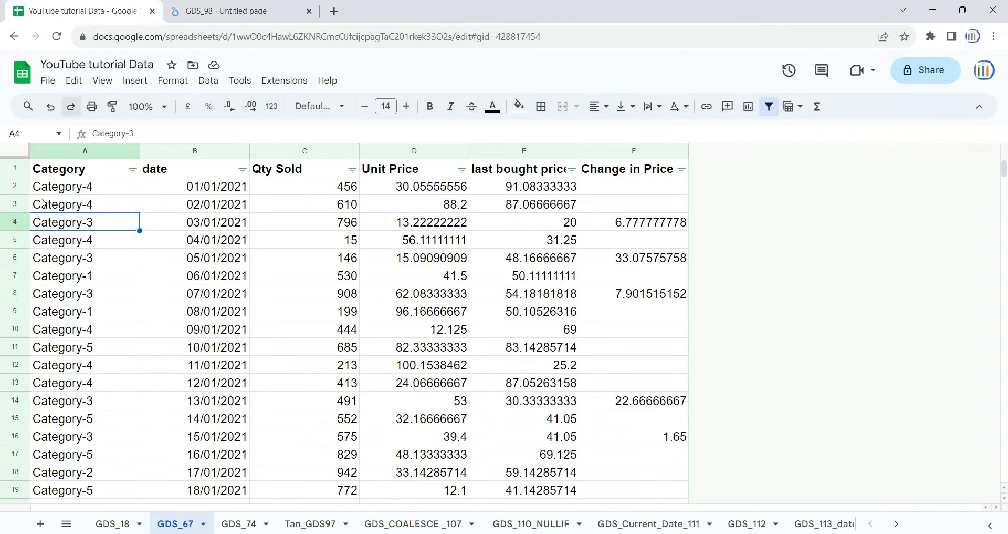
- Back in the GDS_98 report, remove Region_Column from the pivot table's column dimension and replace the Category row dimension with date
{"action": "left_click", "coordinate": [213, 4]}
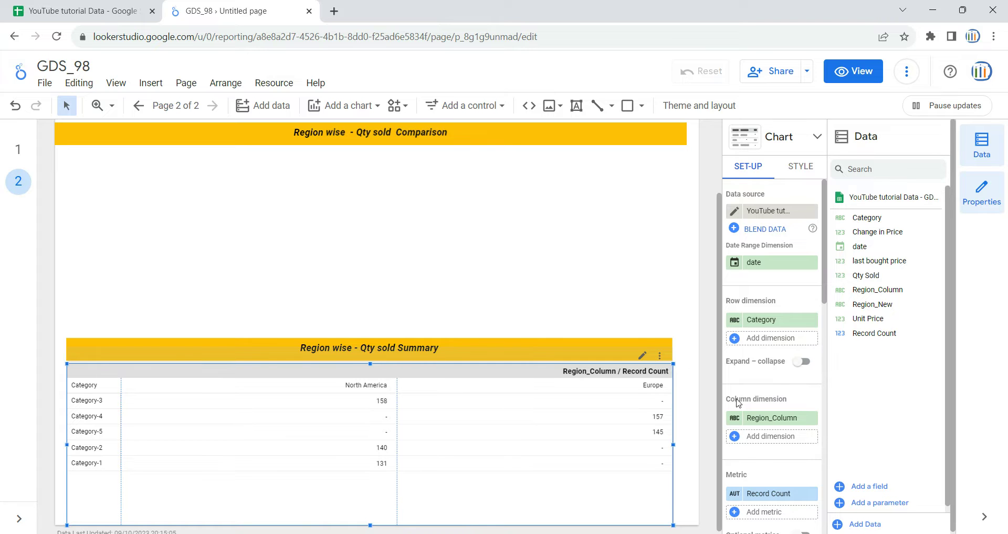
{"action": "left_click", "coordinate": [812, 418]}
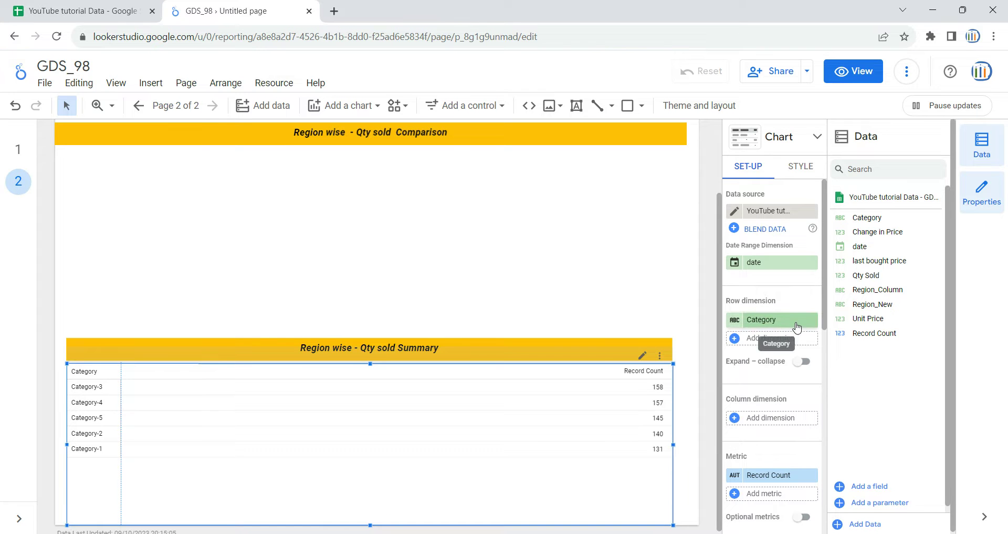
{"action": "left_click_drag", "start_coordinate": [862, 246], "coordinate": [771, 337]}
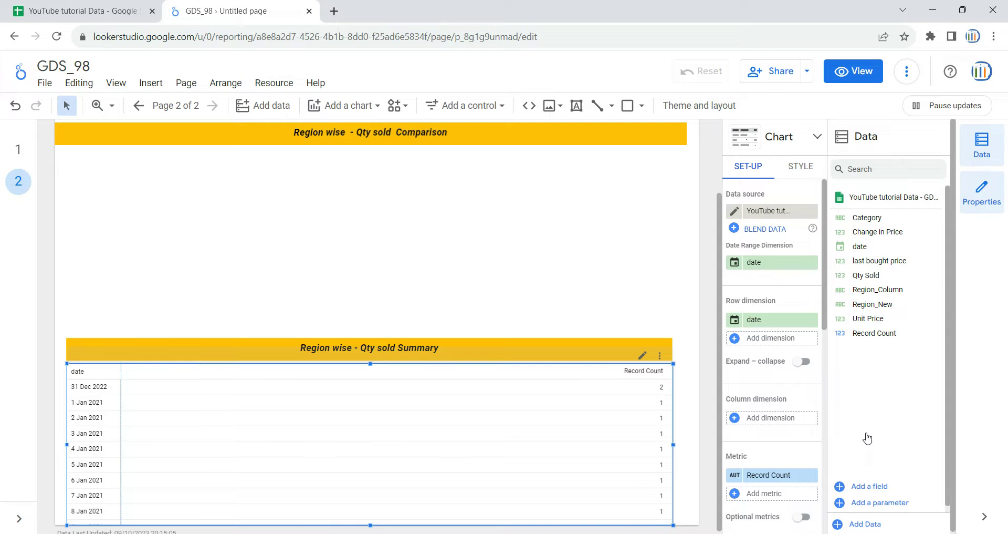
- Start a new calculated field in the data source and name it Region_Classification
{"action": "scroll", "coordinate": [887, 401], "scroll_direction": "down", "scroll_amount": 1}
{"action": "left_click", "coordinate": [866, 479]}
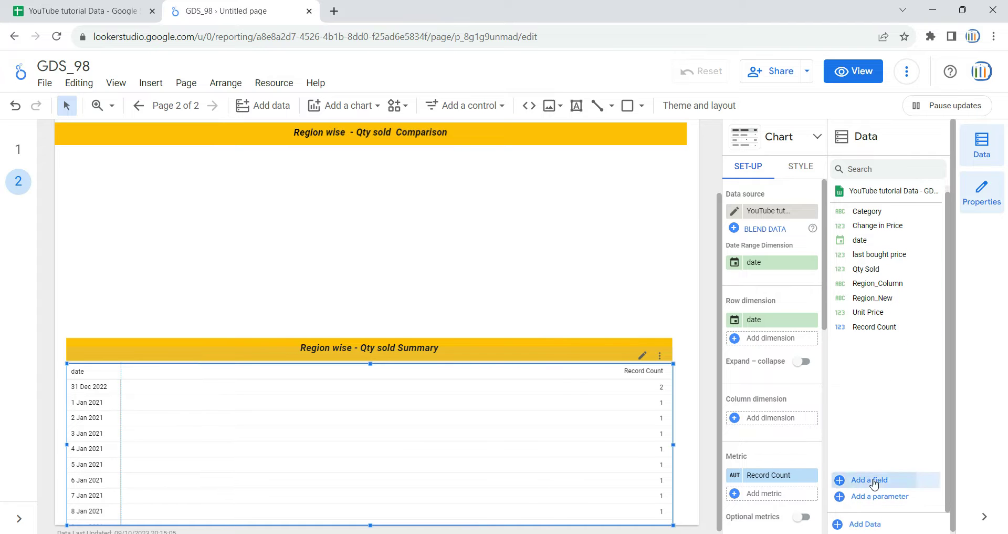
{"action": "left_click", "coordinate": [328, 361]}
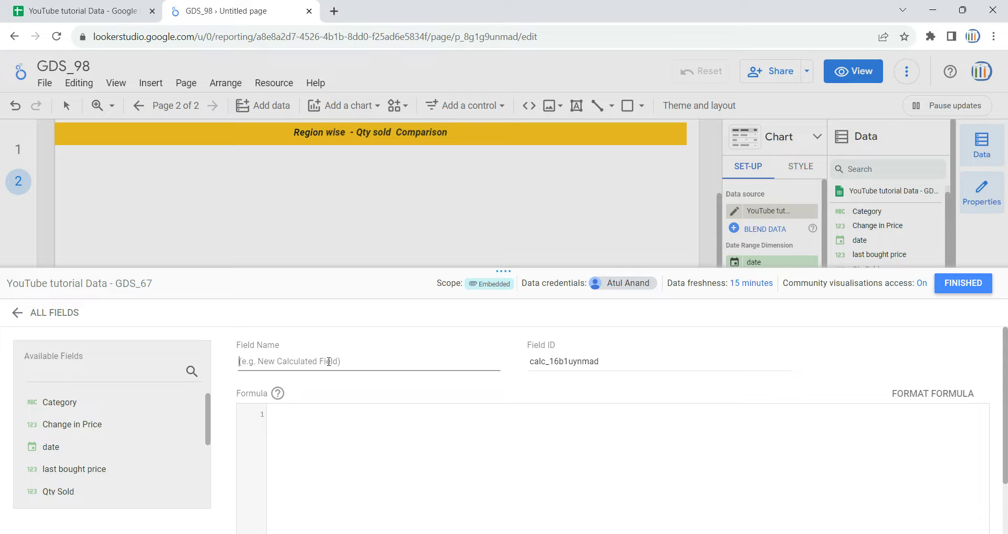
{"action": "type", "text": "Region"}
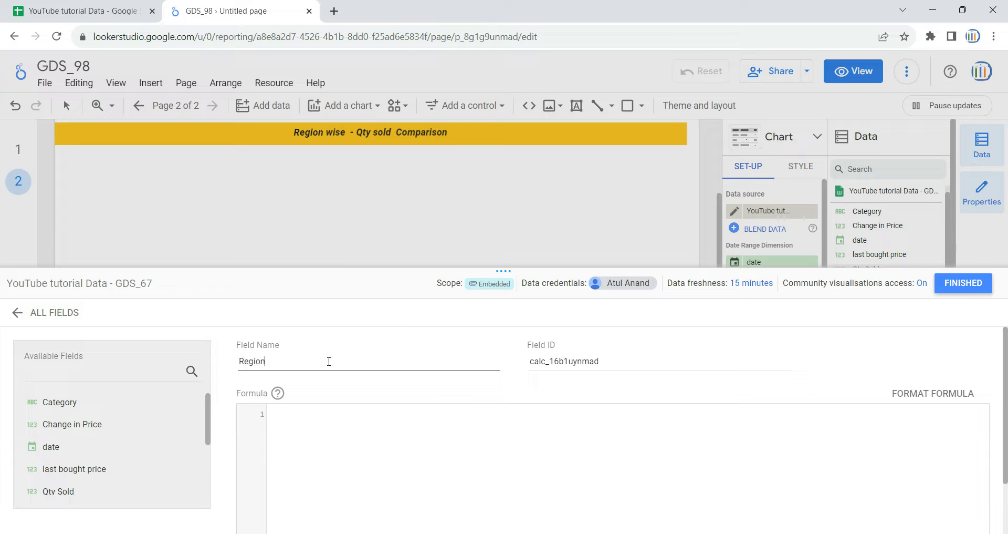
{"action": "type", "text": "_Classification"}
- Begin the formula with case and a first when line testing the Category field with an empty in () list
{"action": "left_click", "coordinate": [382, 440]}
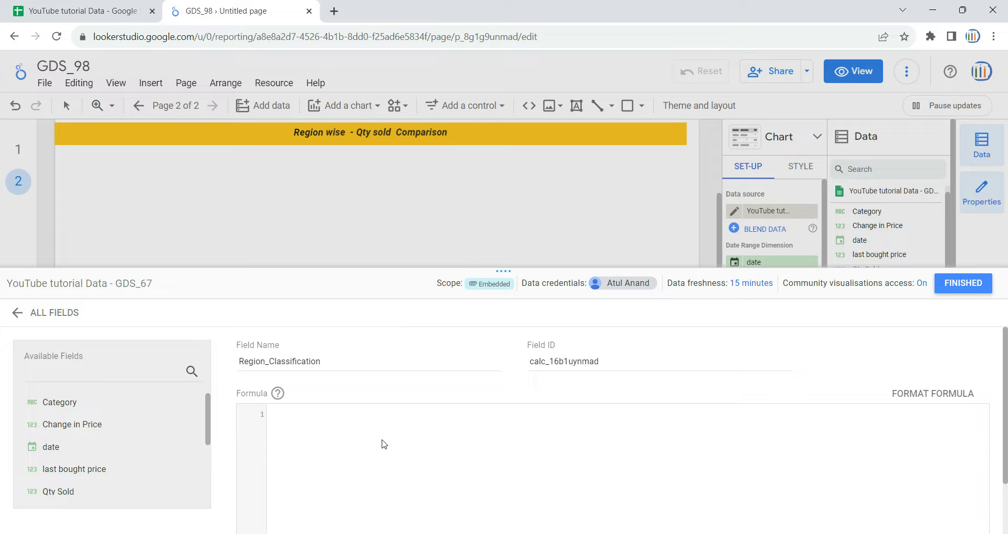
{"action": "type", "text": "case "}
{"action": "type", "text": "when"}
{"action": "type", "text": " ca"}
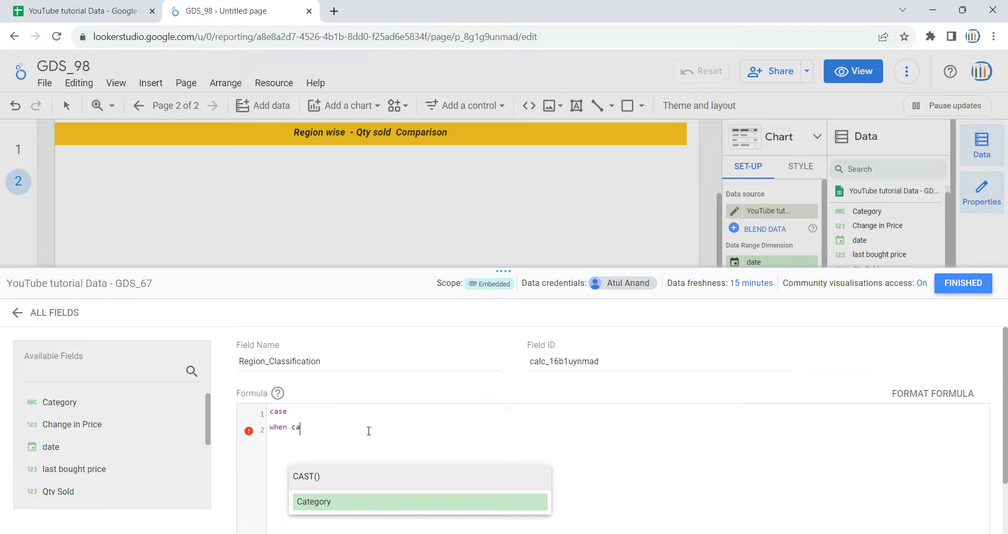
{"action": "left_click", "coordinate": [368, 503]}
{"action": "type", "text": "in ("}
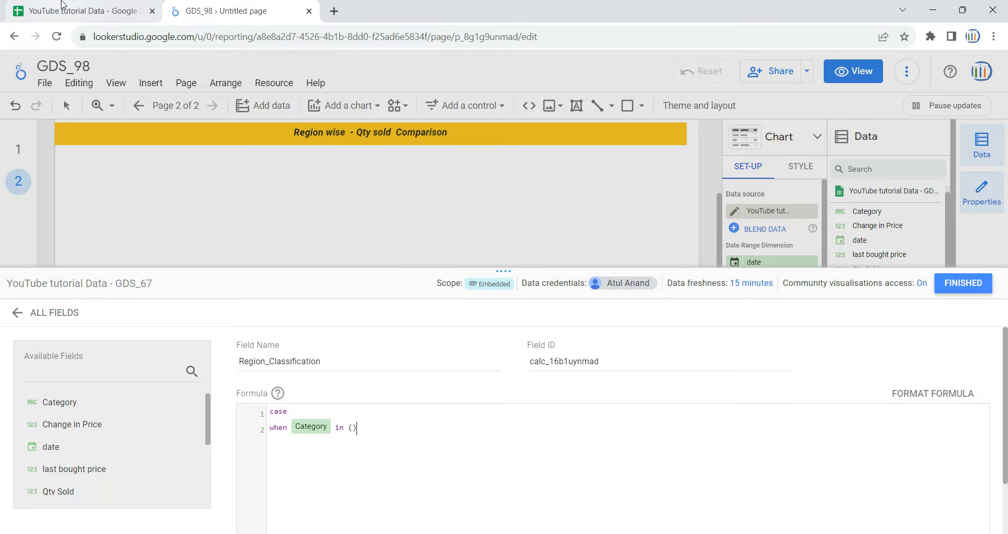
- Copy the Category-1 value from the spreadsheet and put "Category-1" inside the first condition's in list
{"action": "left_click", "coordinate": [77, 7]}
{"action": "left_click", "coordinate": [69, 264]}
{"action": "left_click", "coordinate": [73, 276]}
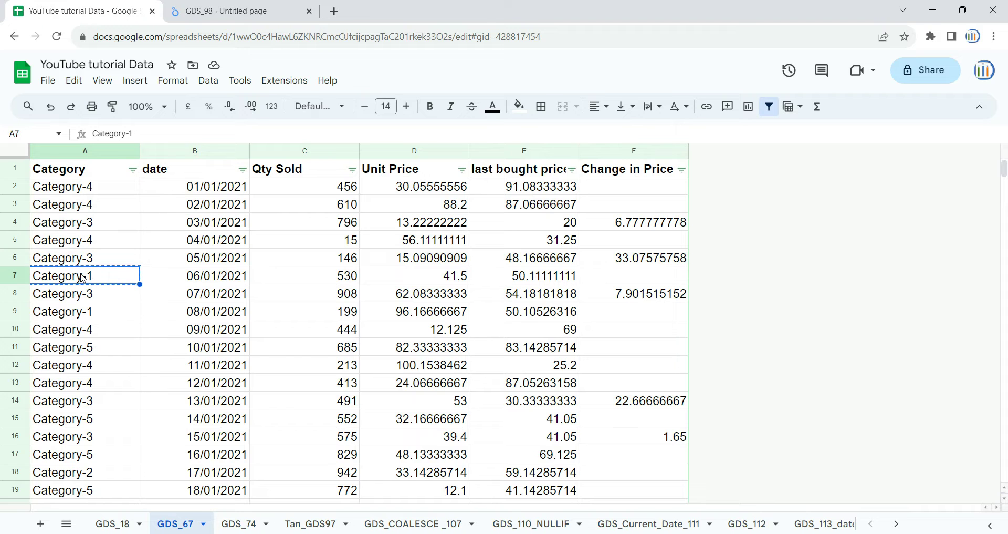
{"action": "left_click", "coordinate": [231, 11]}
{"action": "type", "text": "()"}
{"action": "key", "text": "Left"}
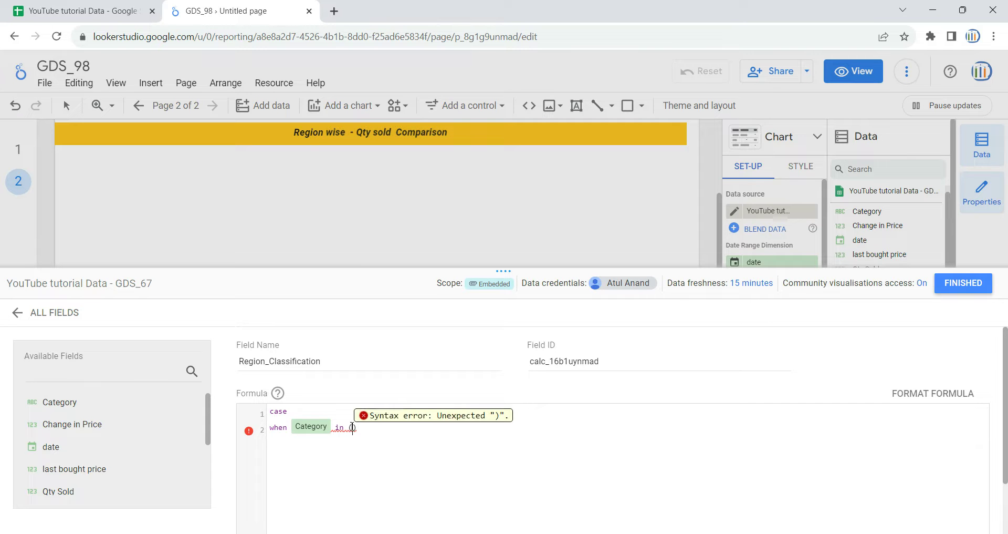
{"action": "type", "text": "\"Category-1"}
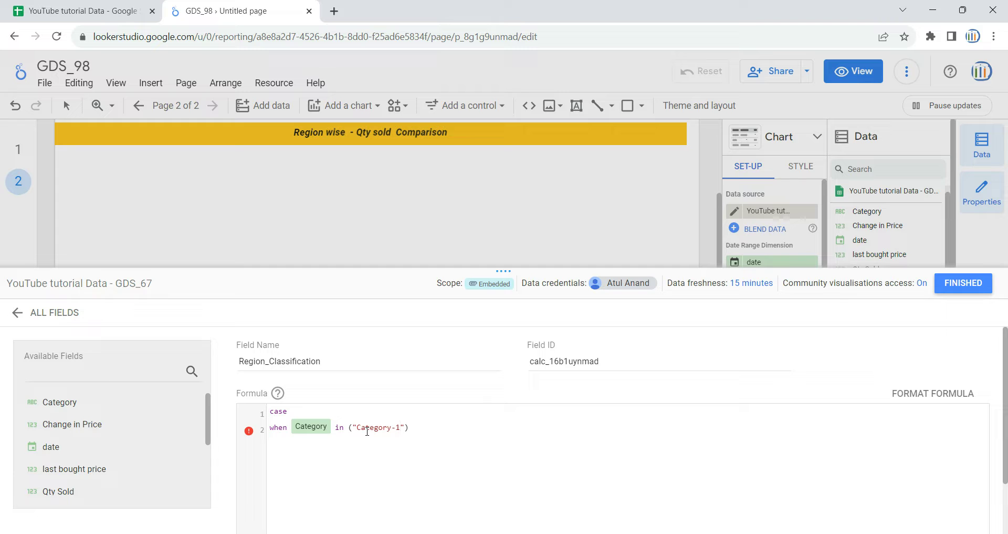
- Add "Category-2" to the first condition's list and make it return "Eurpoe"
{"action": "type", "text": ",\"Category-1"}
{"action": "key", "text": "BackSpace"}
{"action": "type", "text": "2\") then"}
{"action": "type", "text": " \"Eurpoe"}
- Add a second when line returning "North America" for Category in ("Category-3","Category-4")
{"action": "type", "text": "when cat"}
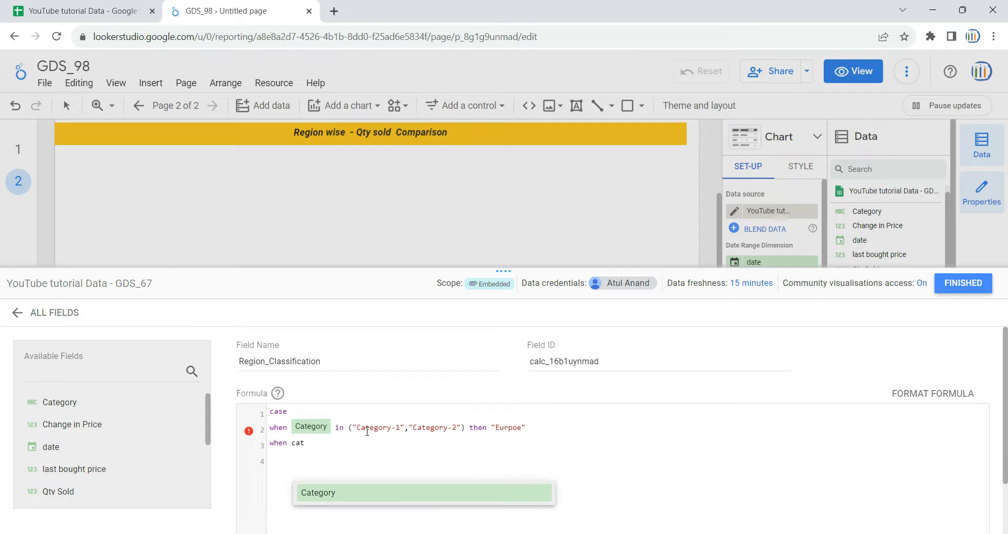
{"action": "left_click", "coordinate": [353, 492]}
{"action": "type", "text": "in ()"}
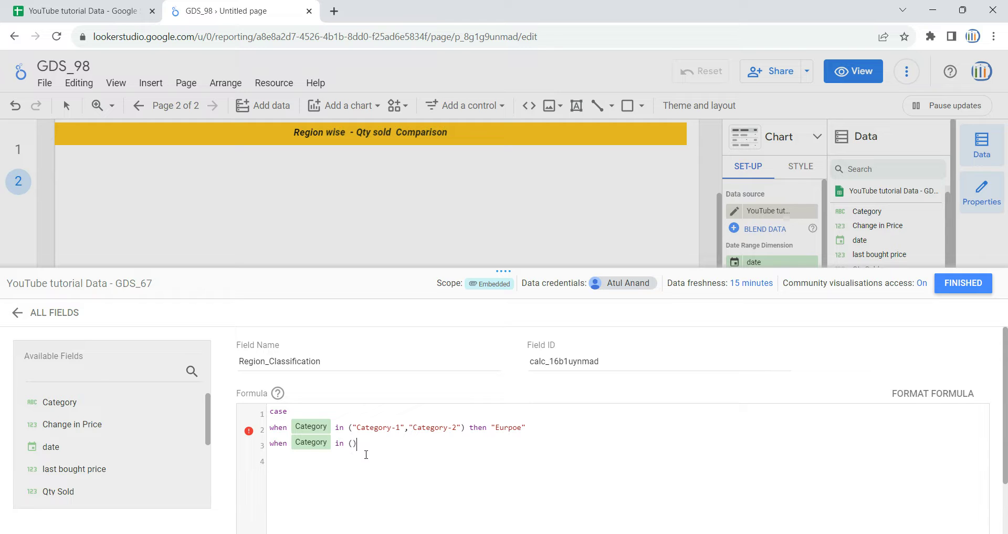
{"action": "type", "text": "\"Category-3"}
{"action": "type", "text": ",\"Category-4\""}
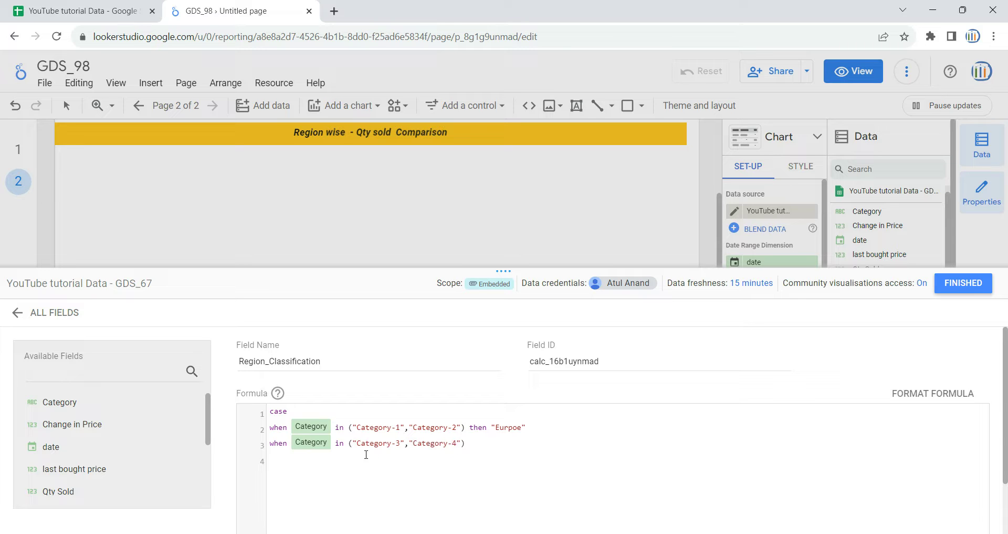
{"action": "type", "text": ") then "}
{"action": "type", "text": "\"North Am"}
{"action": "type", "text": "erica"}
- Complete the CASE formula with an else line returning "Other Regions" and a closing end line
{"action": "type", "text": "else"}
{"action": "type", "text": "\""}
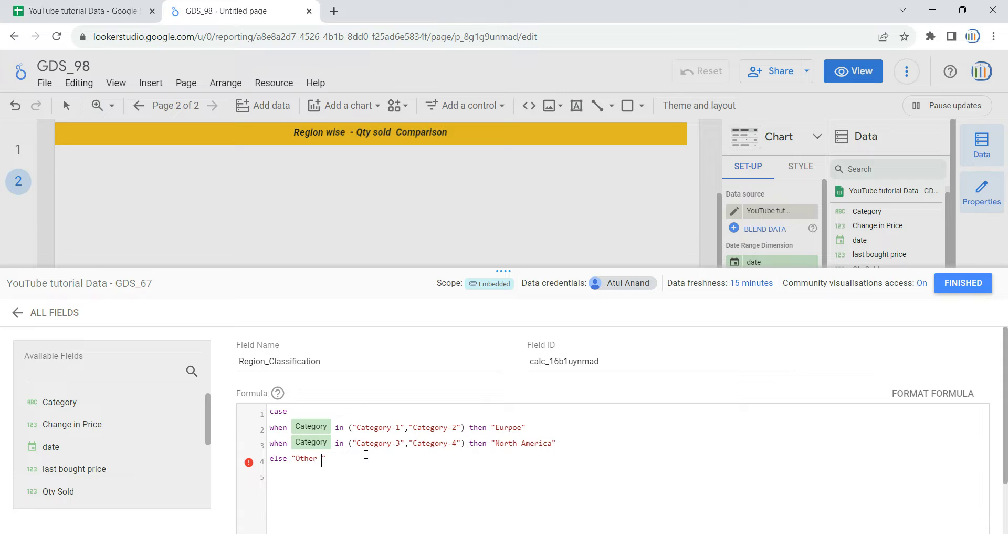
{"action": "type", "text": "Other Regions\" "}
{"action": "type", "text": "end"}
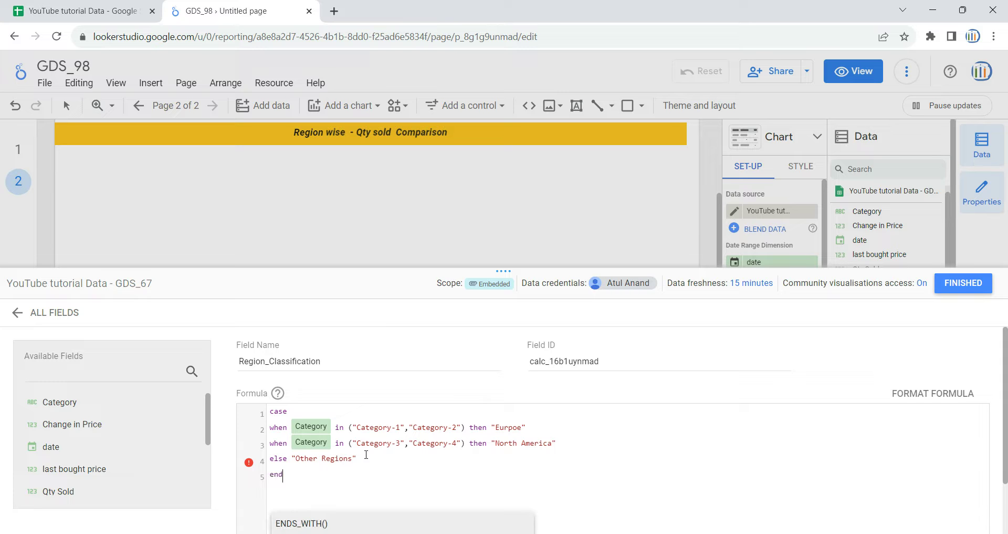
{"action": "left_click", "coordinate": [324, 451]}
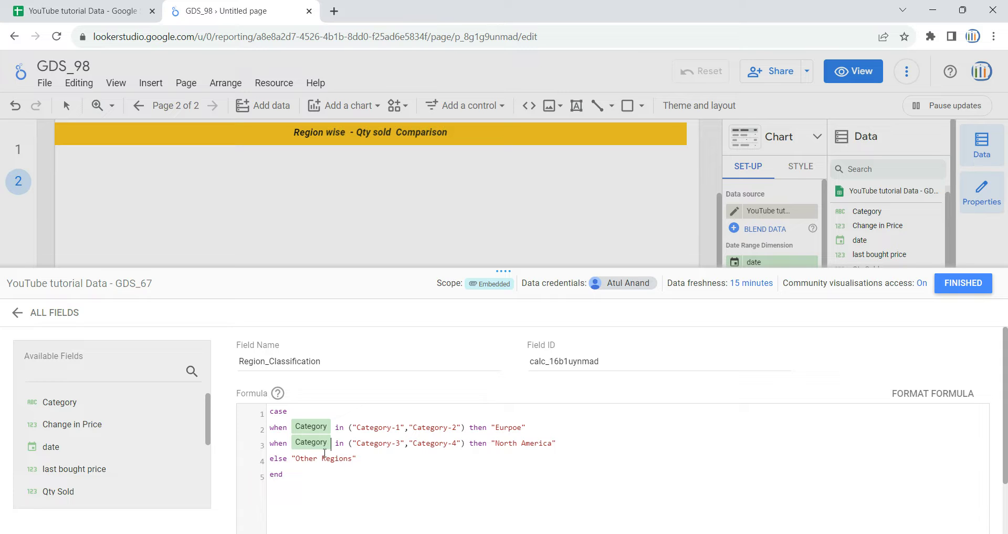
{"action": "left_click", "coordinate": [294, 472]}
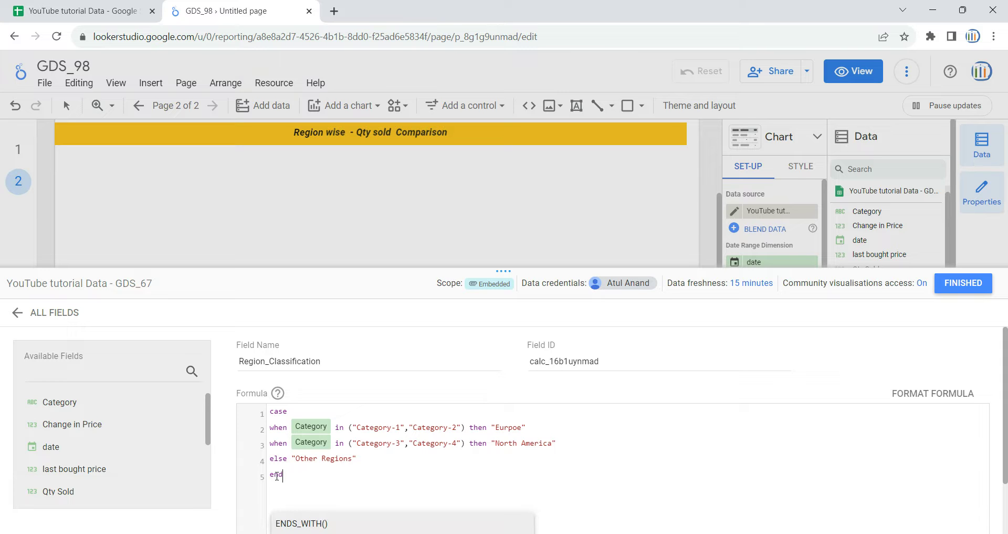
{"action": "left_click_drag", "start_coordinate": [295, 475], "coordinate": [271, 475]}
{"action": "left_click_drag", "start_coordinate": [388, 457], "coordinate": [254, 434]}
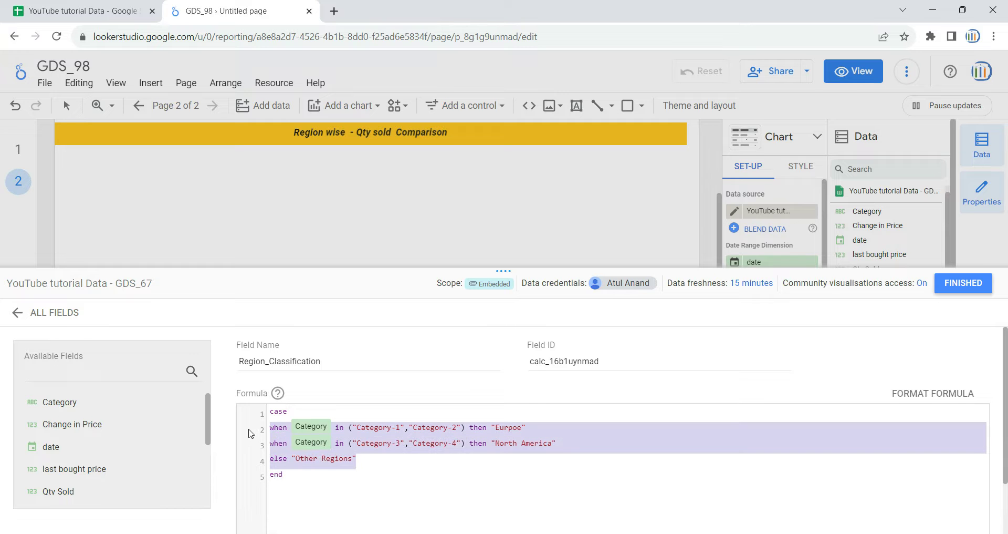
{"action": "left_click", "coordinate": [307, 473]}
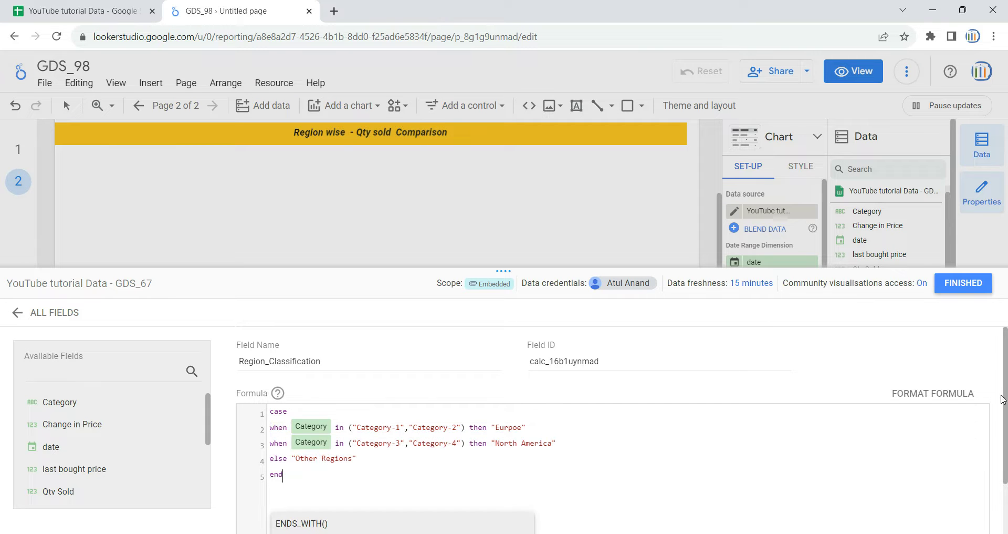
- Check the formula's syntax status, save the Region_Classification field and finish editing the data source
{"action": "scroll", "coordinate": [1005, 391], "scroll_direction": "down", "scroll_amount": 2}
{"action": "left_click", "coordinate": [949, 519]}
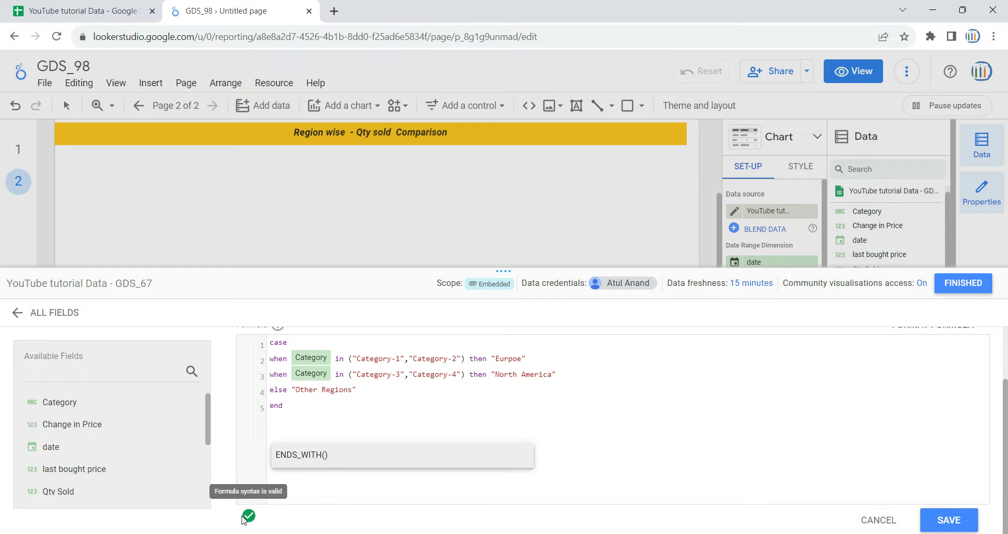
{"action": "mouse_move", "coordinate": [248, 516]}
{"action": "left_click", "coordinate": [951, 518]}
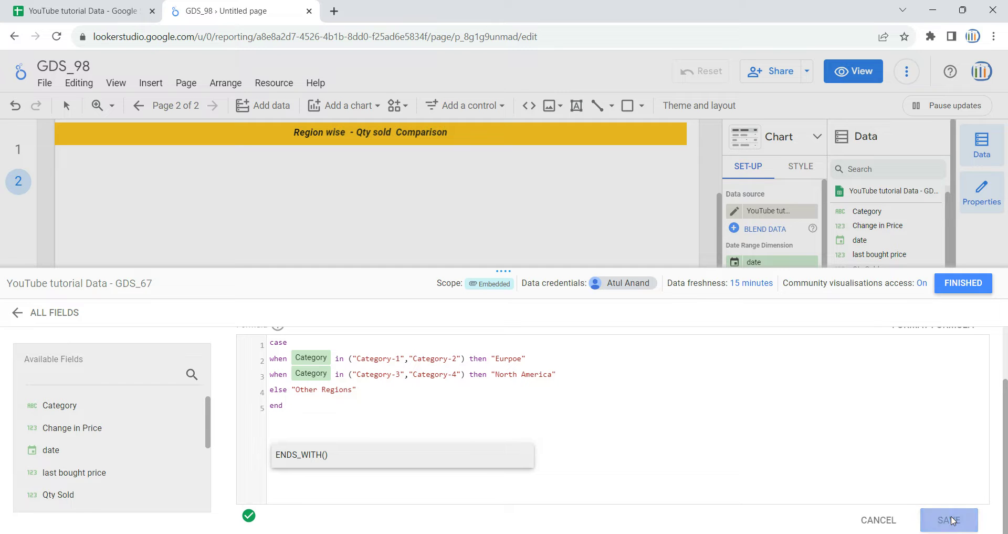
{"action": "left_click", "coordinate": [963, 282]}
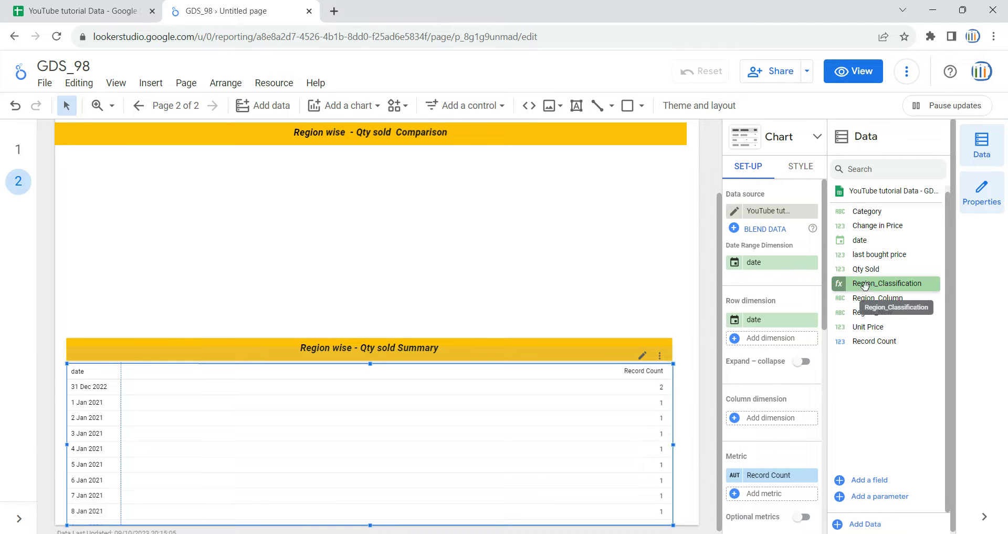
- Review the source columns from Category to Change in Price in the Google Sheets data and return to the Looker Studio report
{"action": "left_click", "coordinate": [80, 15]}
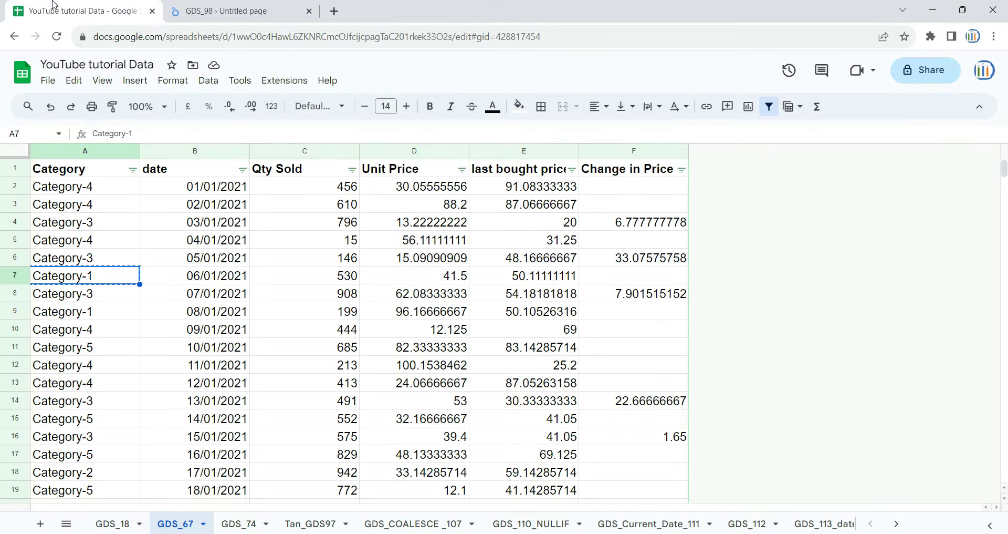
{"action": "left_click_drag", "start_coordinate": [618, 152], "coordinate": [29, 179]}
{"action": "left_click", "coordinate": [244, 7]}
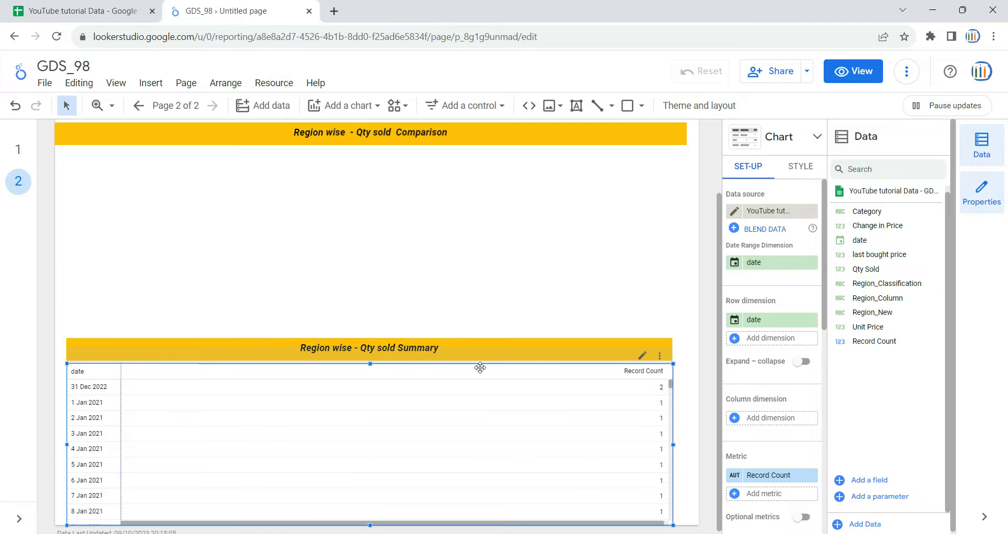
- Set the summary pivot table's column dimension to Region_Classification and replace its metric with Qty Sold
{"action": "left_click_drag", "start_coordinate": [902, 287], "coordinate": [798, 421]}
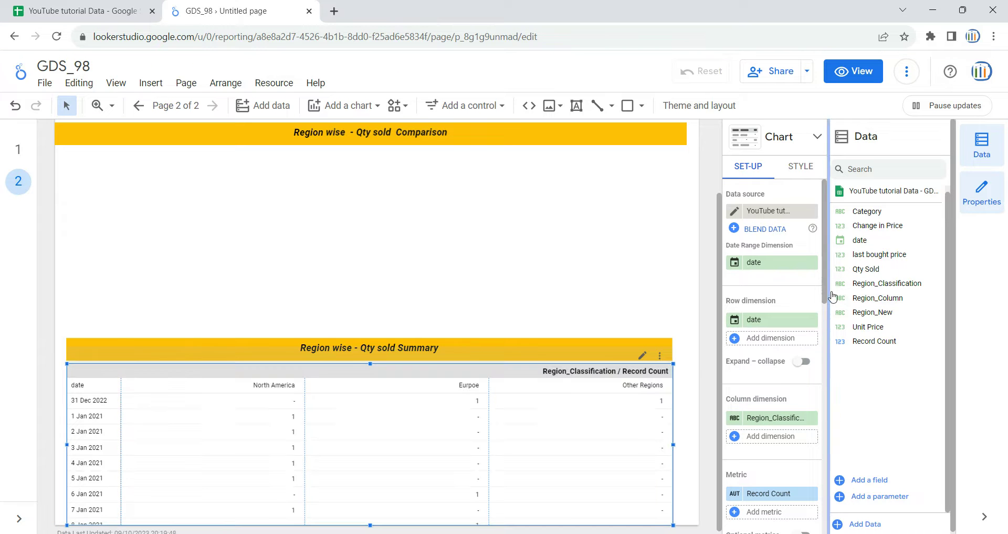
{"action": "scroll", "coordinate": [825, 293], "scroll_direction": "down", "scroll_amount": 4}
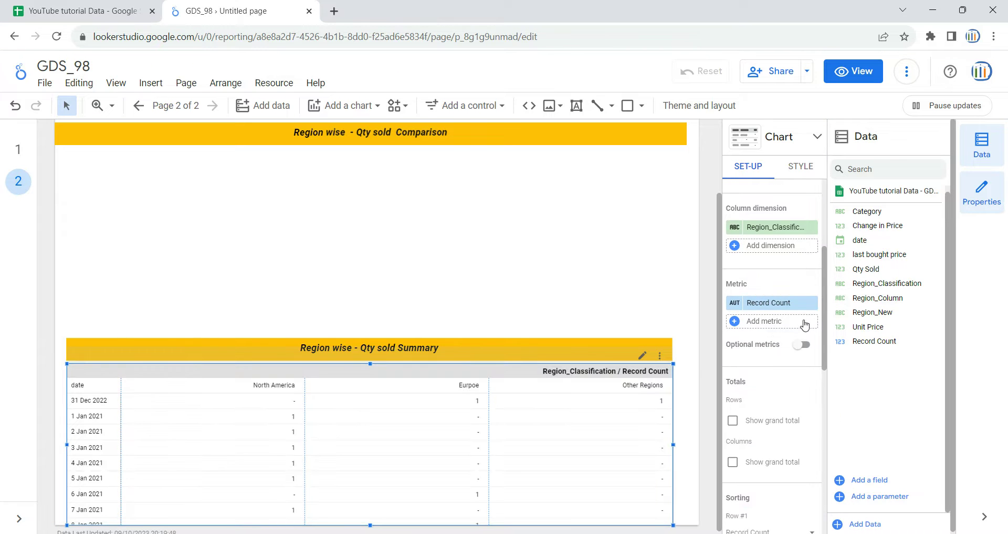
{"action": "left_click_drag", "start_coordinate": [890, 271], "coordinate": [792, 304]}
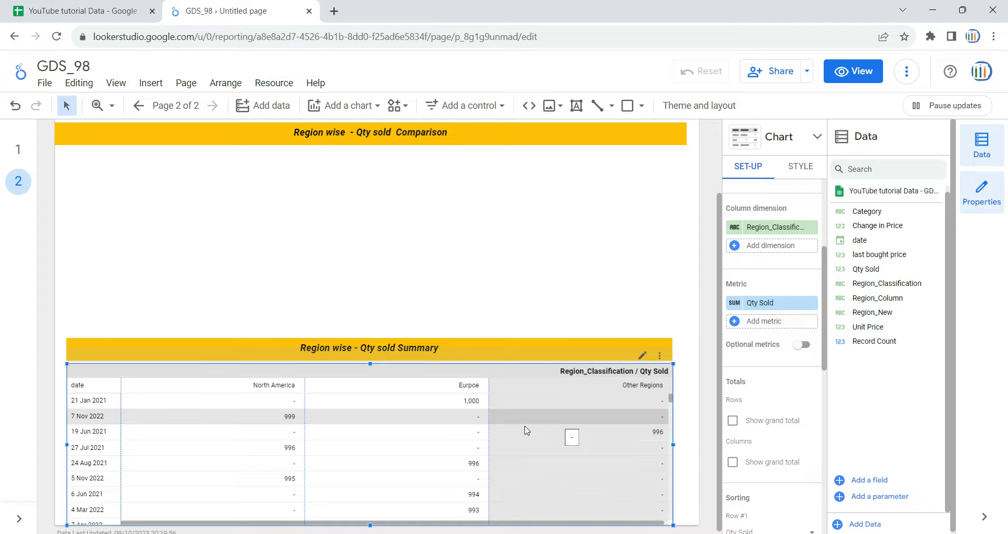
- Widen the pivot table's date column and realign the table beneath the Region wise - Qty sold Summary heading
{"action": "left_click_drag", "start_coordinate": [121, 386], "coordinate": [171, 388]}
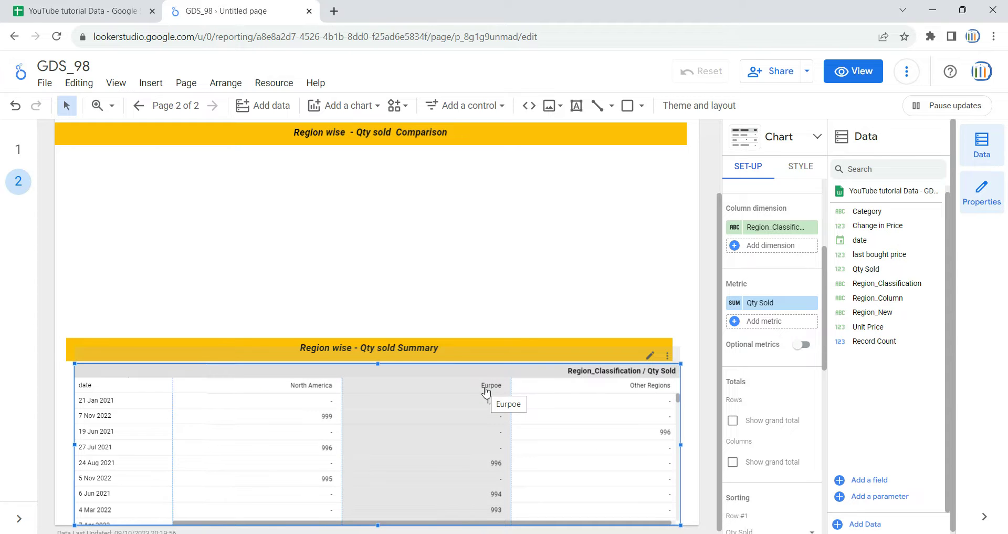
{"action": "left_click_drag", "start_coordinate": [135, 373], "coordinate": [131, 373]}
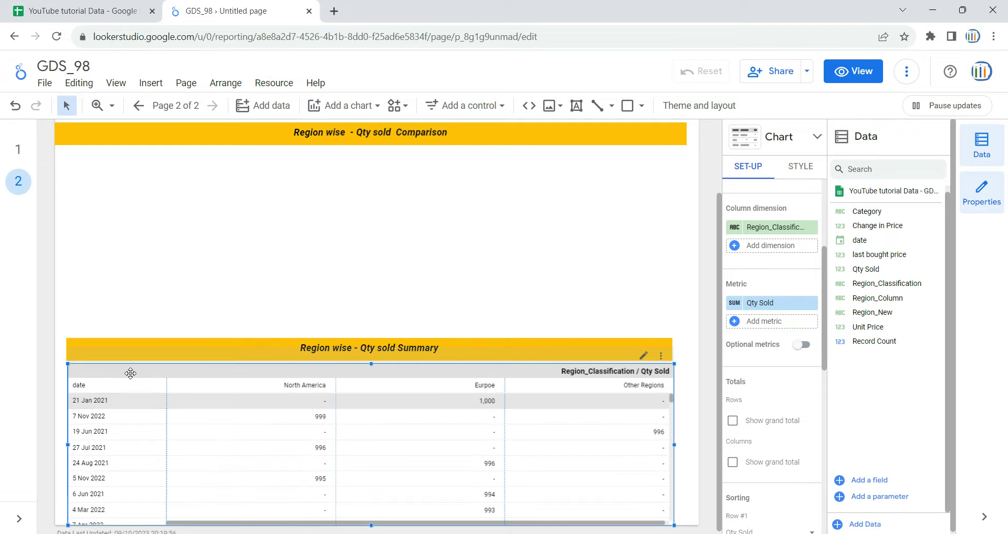
{"action": "left_click", "coordinate": [310, 249]}
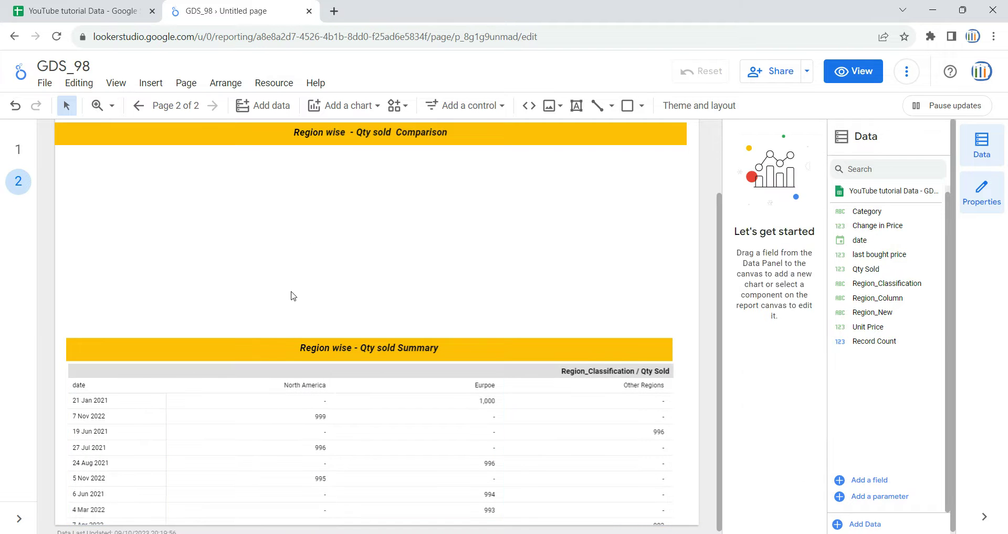
- Change the comparison time series chart to a column chart with Region_Classification as its dimension
{"action": "scroll", "coordinate": [317, 274], "scroll_direction": "up", "scroll_amount": 1}
{"action": "scroll", "coordinate": [309, 293], "scroll_direction": "up", "scroll_amount": 1}
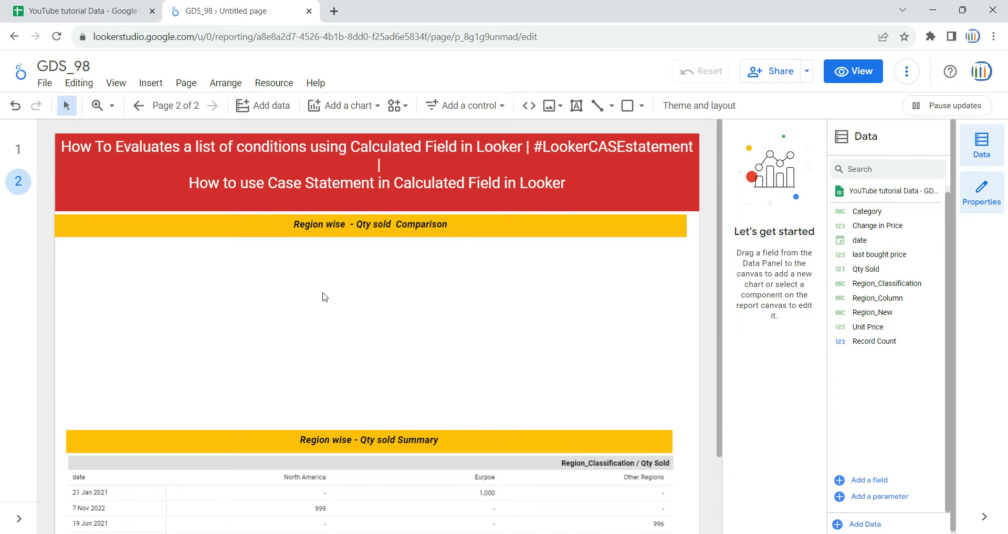
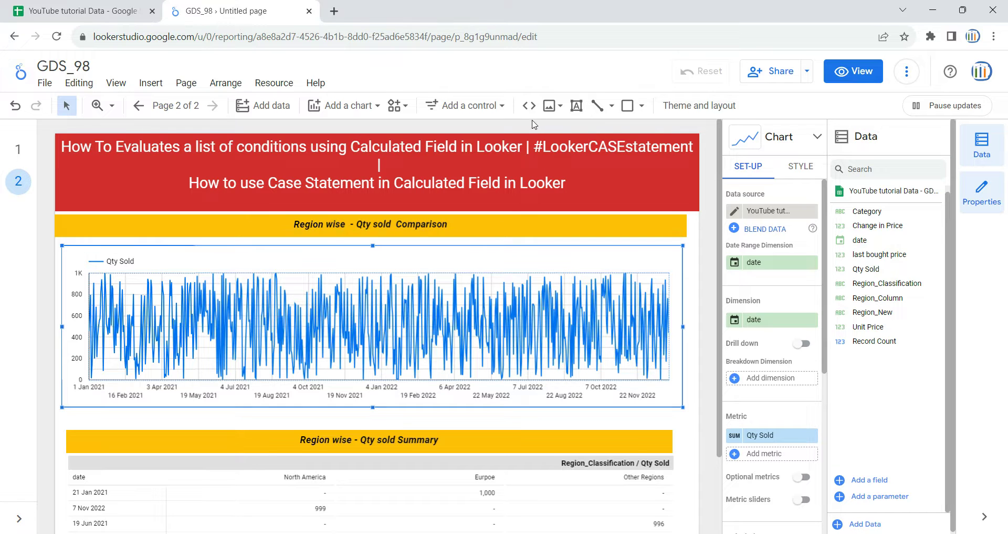
{"action": "left_click", "coordinate": [815, 139]}
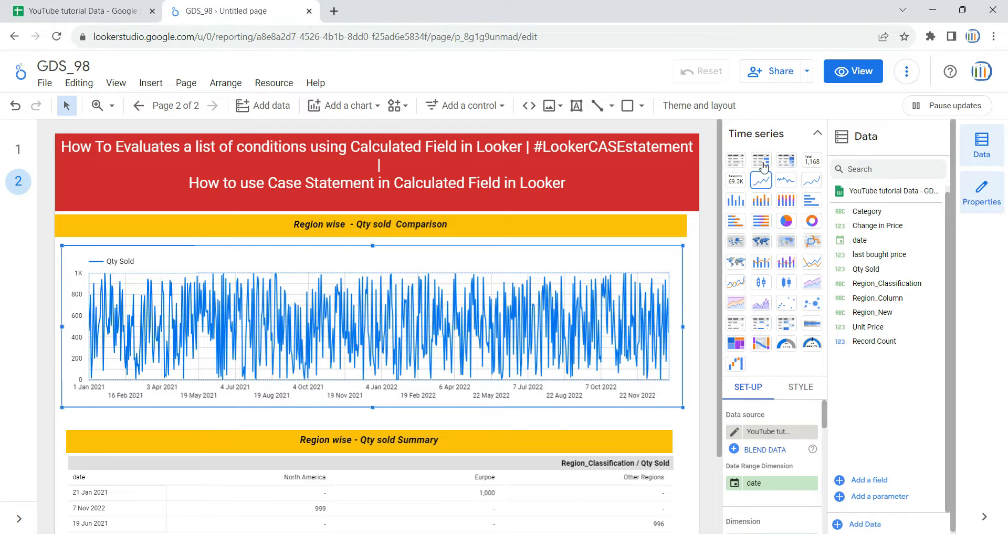
{"action": "left_click", "coordinate": [735, 200]}
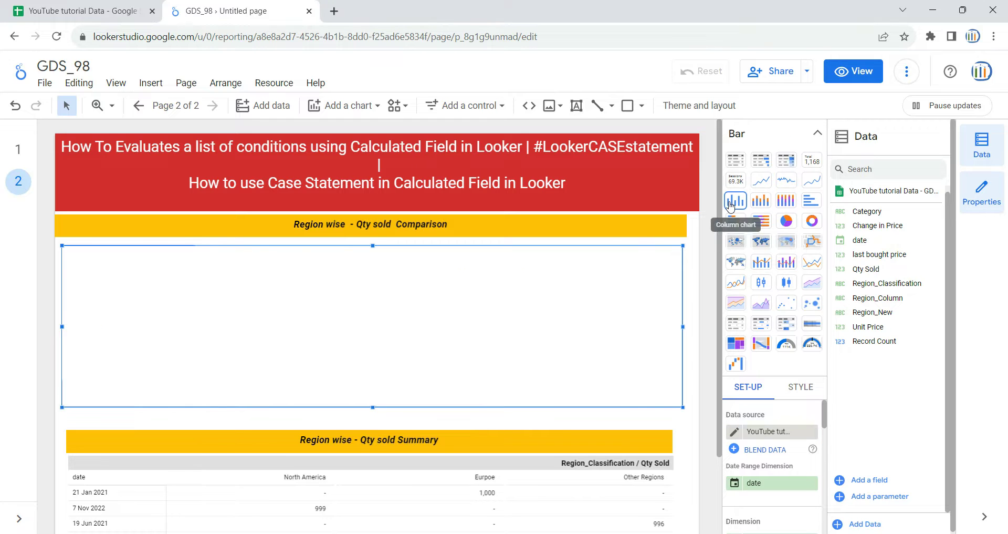
{"action": "left_click", "coordinate": [694, 308]}
{"action": "left_click", "coordinate": [530, 263]}
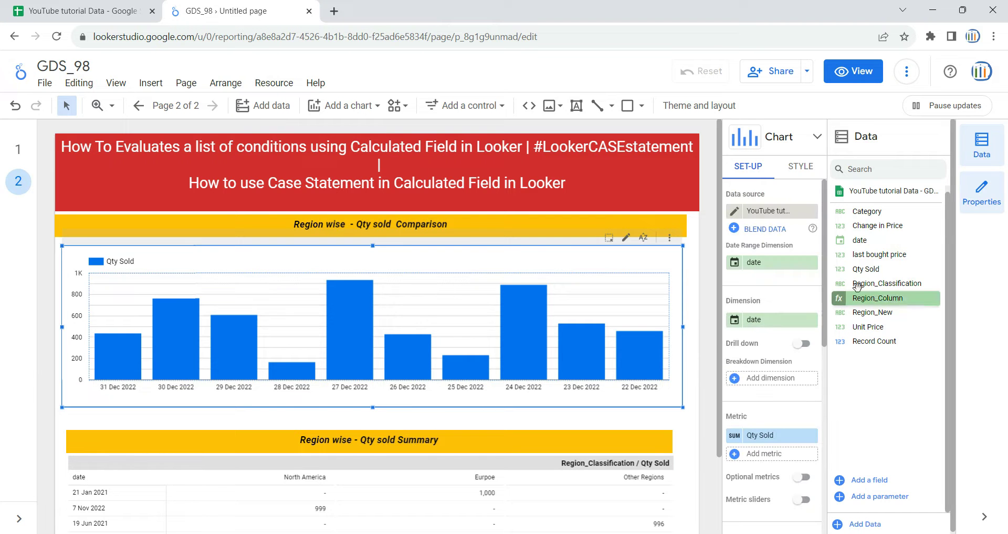
{"action": "left_click_drag", "start_coordinate": [884, 277], "coordinate": [786, 326]}
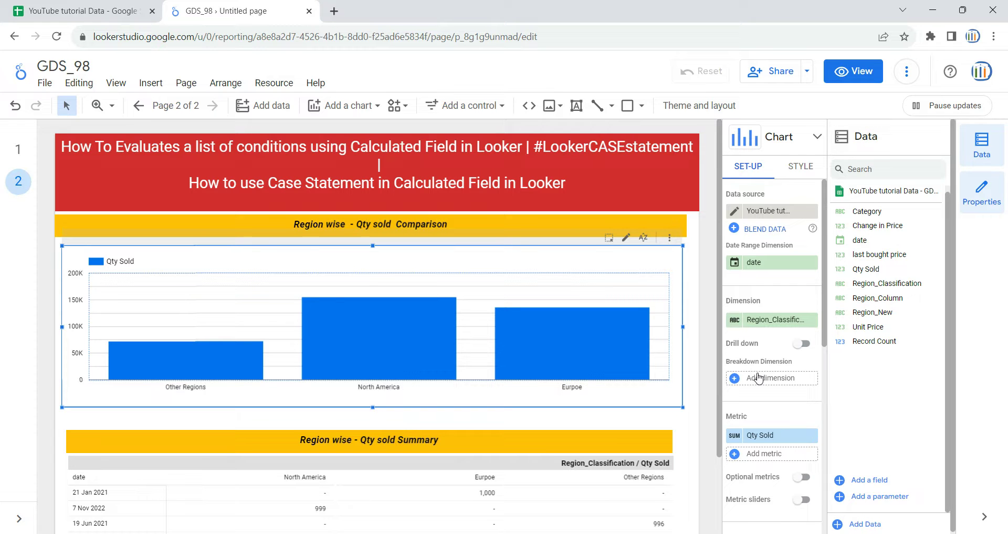
- Switch the comparison chart back to a time series chart and set Region_Classification as its breakdown dimension
{"action": "left_click", "coordinate": [817, 137]}
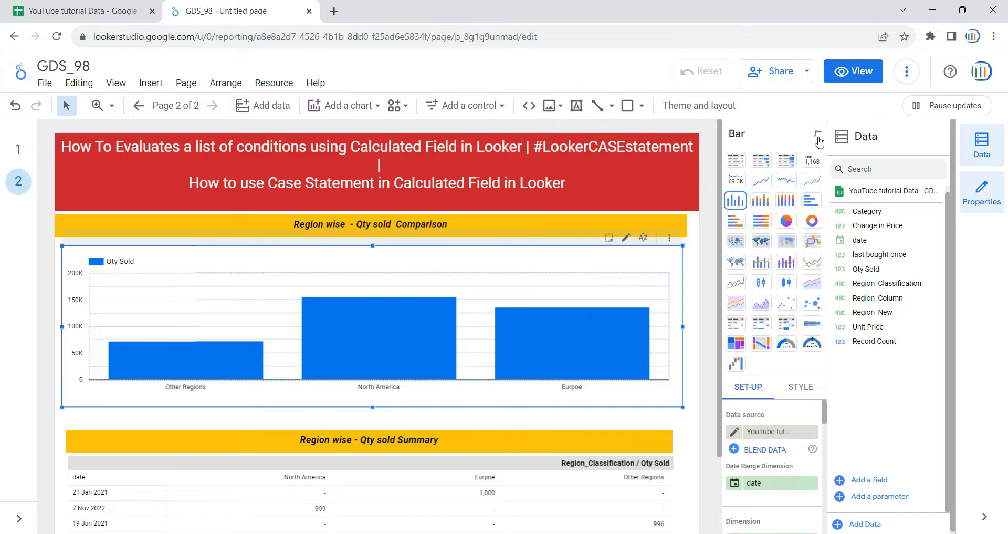
{"action": "left_click", "coordinate": [763, 181]}
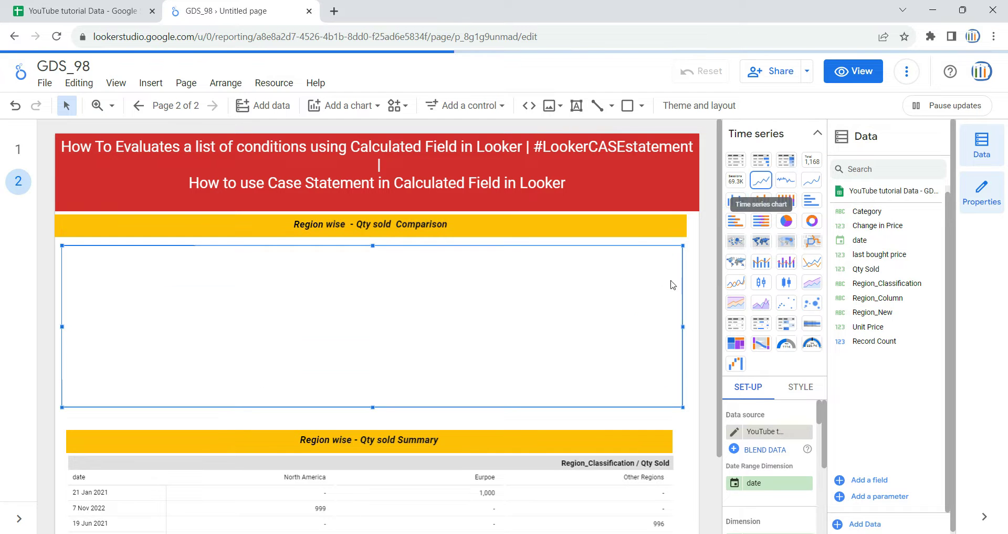
{"action": "left_click", "coordinate": [817, 138]}
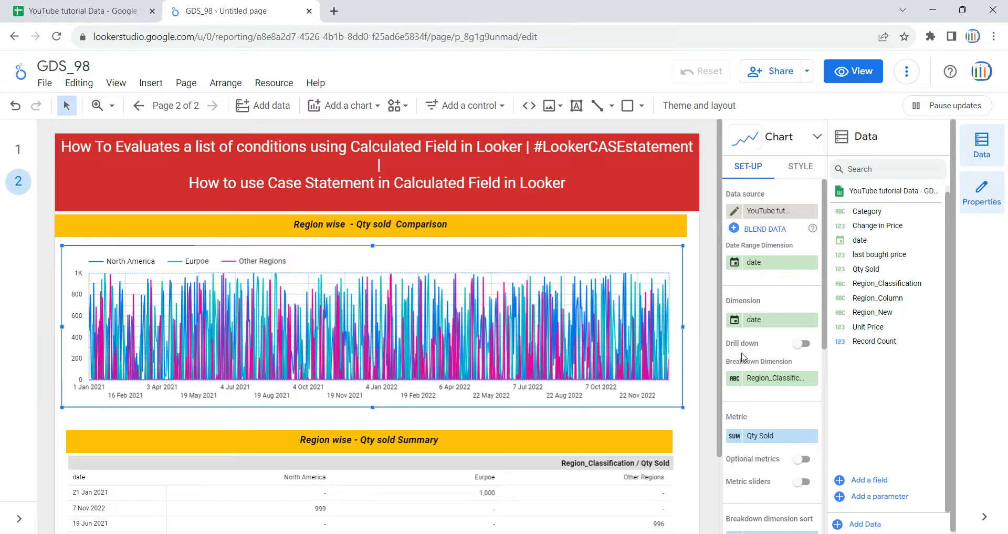
{"action": "left_click", "coordinate": [804, 377]}
{"action": "left_click_drag", "start_coordinate": [882, 285], "coordinate": [783, 381]}
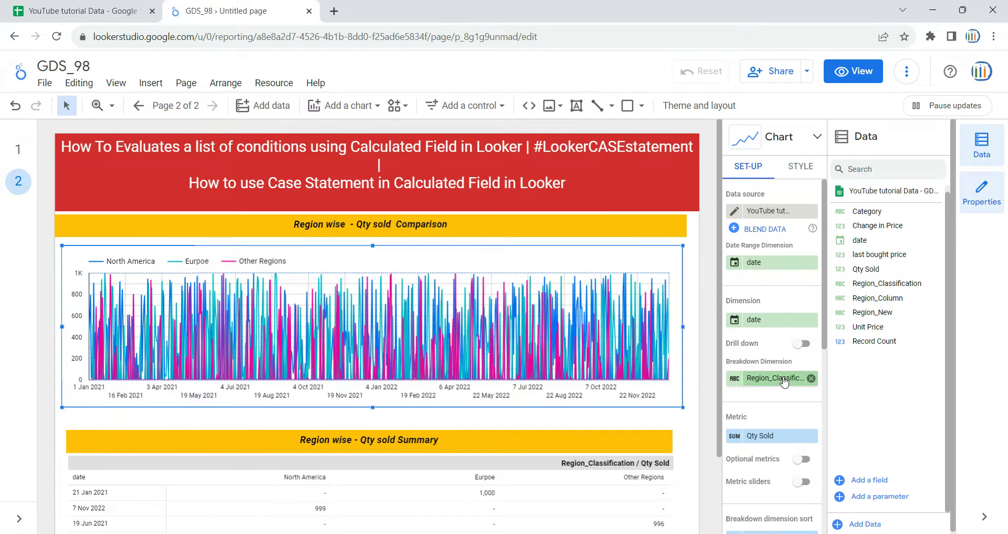
- Open the report in view mode, cross-filter the summary table by the chart's 5 Mar 2021 point, and clear that filter
{"action": "left_click", "coordinate": [846, 72]}
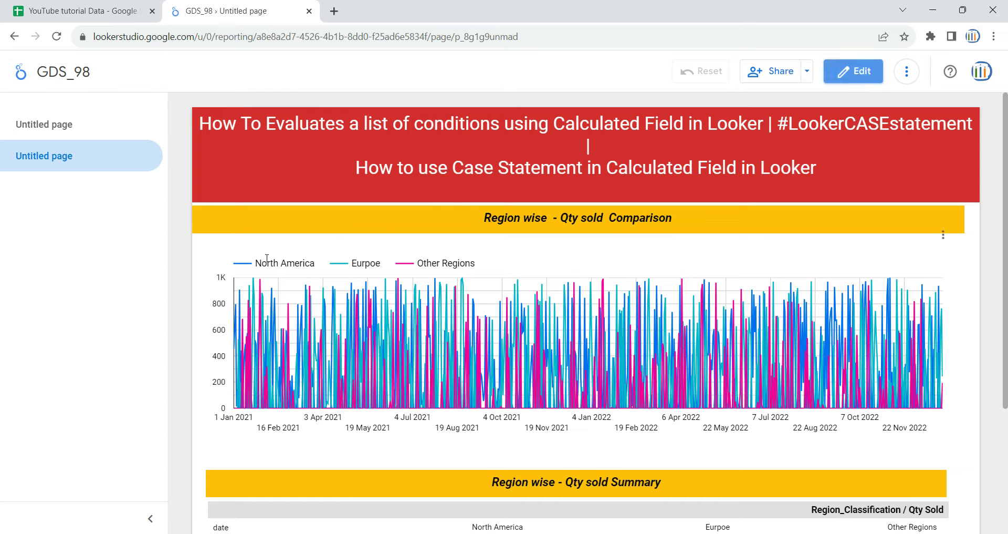
{"action": "left_click", "coordinate": [296, 265]}
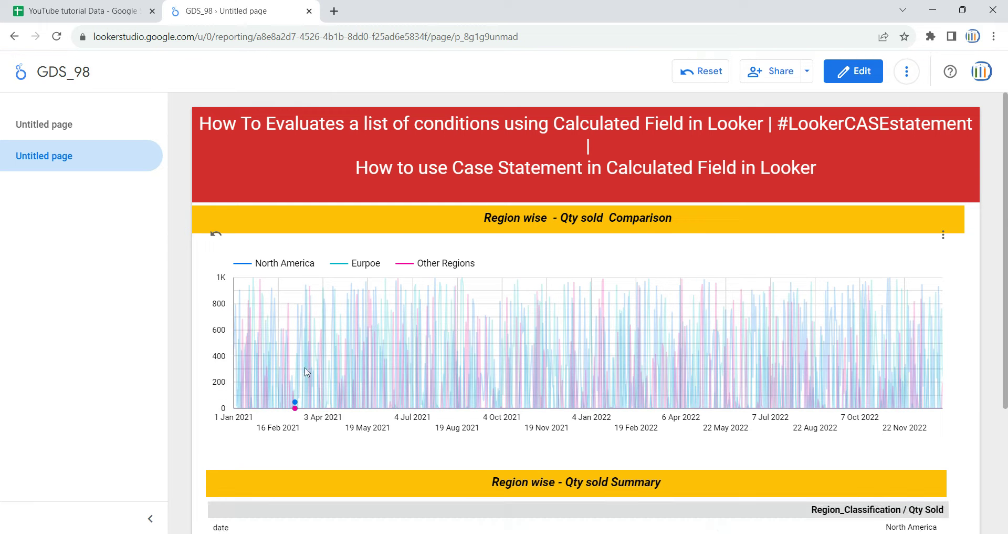
{"action": "scroll", "coordinate": [601, 378], "scroll_direction": "down", "scroll_amount": 3}
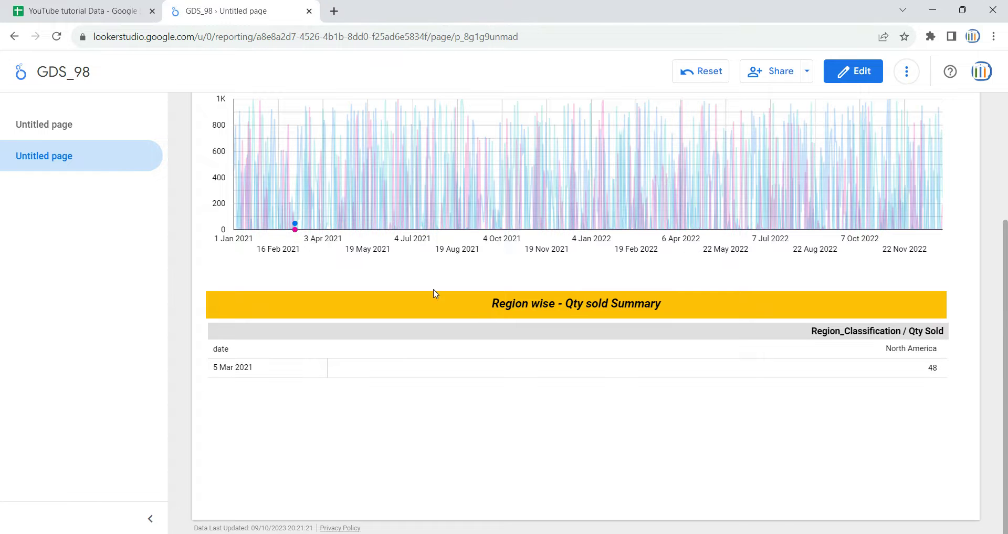
{"action": "scroll", "coordinate": [431, 289], "scroll_direction": "up", "scroll_amount": 1}
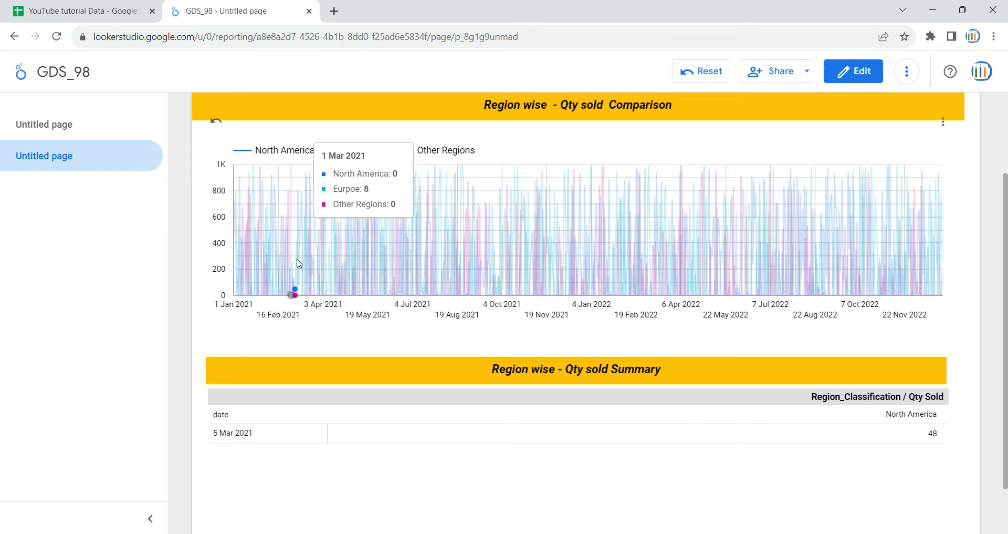
{"action": "scroll", "coordinate": [342, 293], "scroll_direction": "up", "scroll_amount": 1}
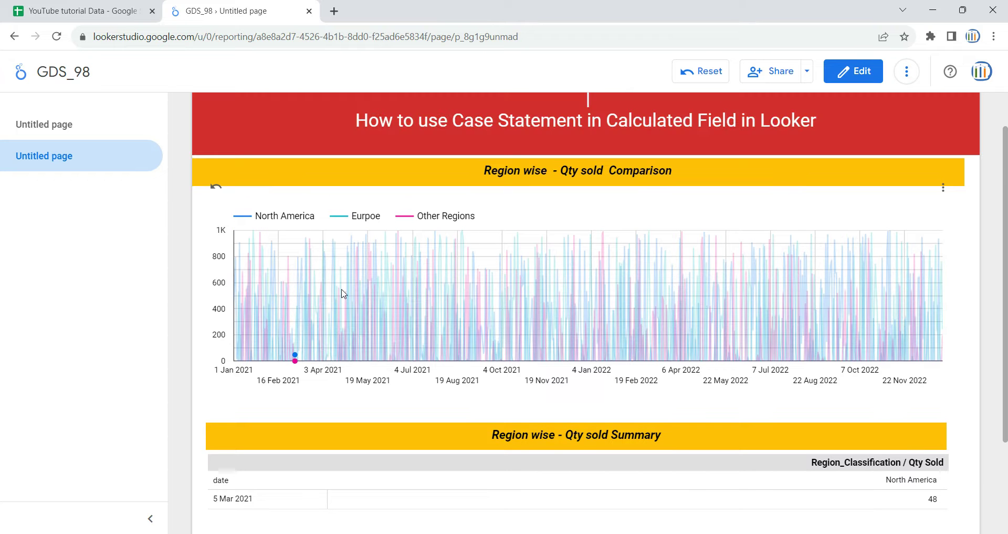
{"action": "left_click", "coordinate": [294, 357]}
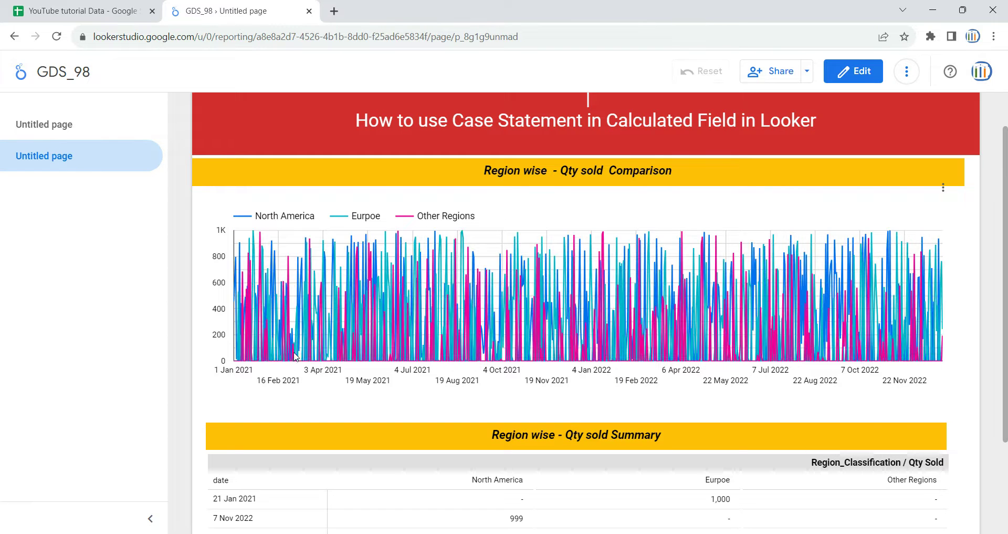
- Cross-filter the comparison chart from the summary table's headers, first by North America alone, finally by Eurpoe and North America together
{"action": "scroll", "coordinate": [317, 426], "scroll_direction": "down", "scroll_amount": 2}
{"action": "left_click", "coordinate": [500, 350]}
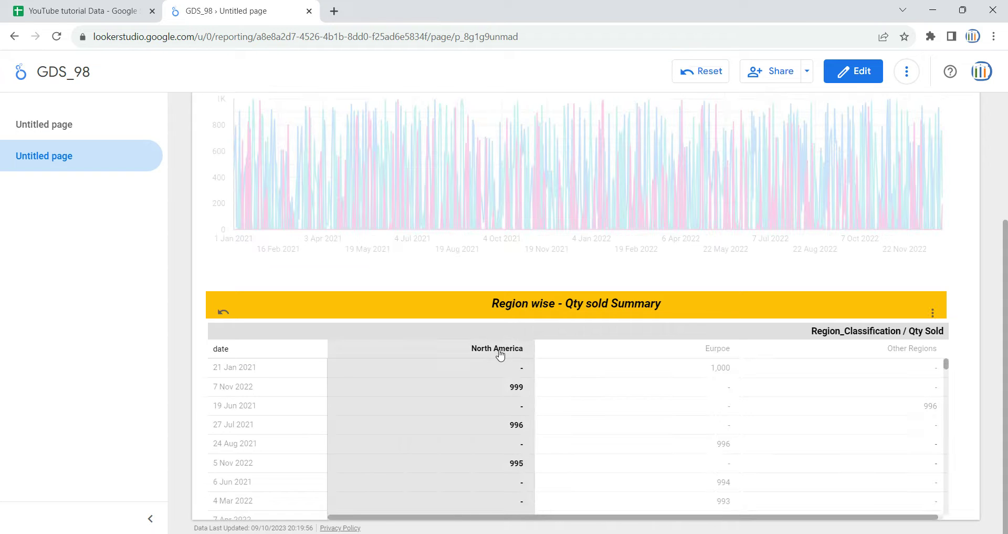
{"action": "scroll", "coordinate": [350, 288], "scroll_direction": "up", "scroll_amount": 2}
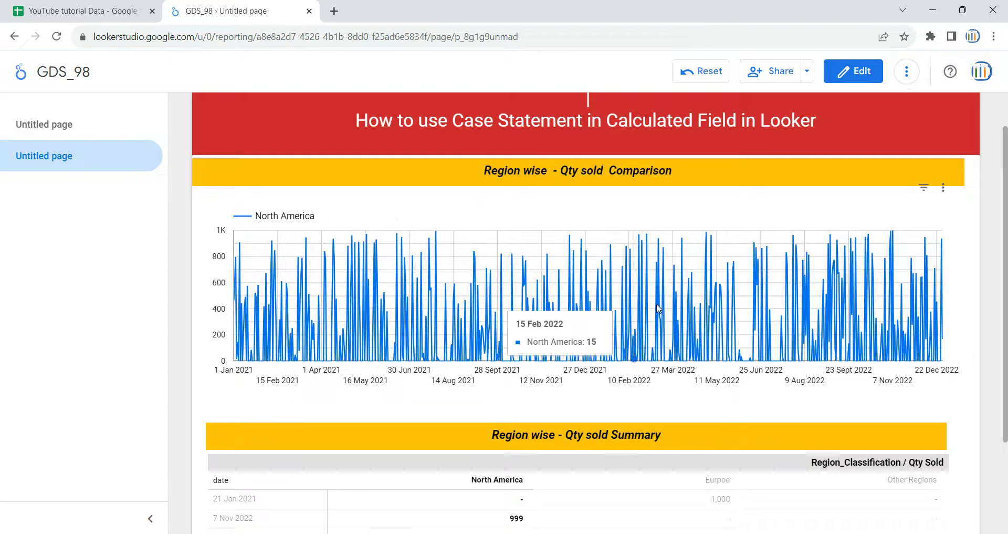
{"action": "left_click", "coordinate": [711, 473]}
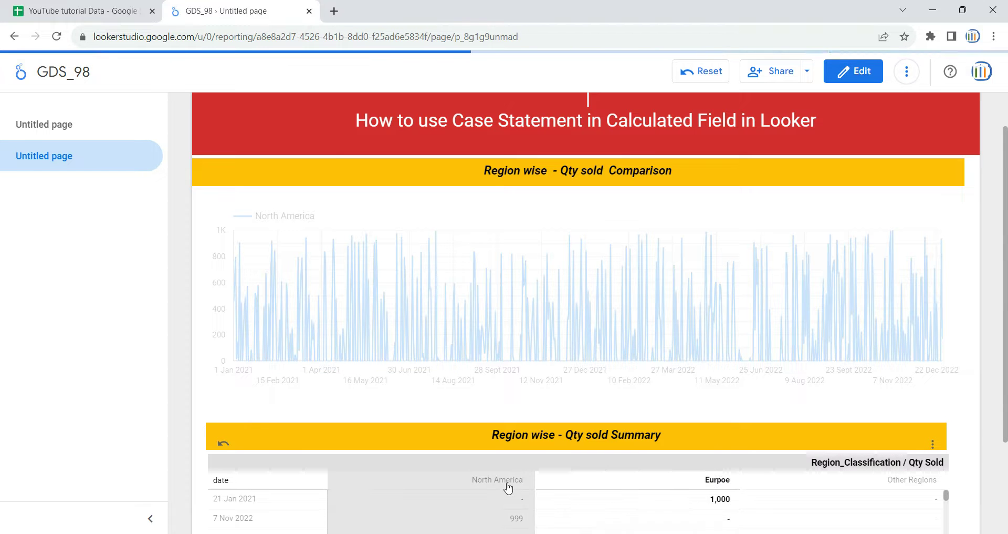
{"action": "left_click", "coordinate": [508, 487], "text": "ctrl"}
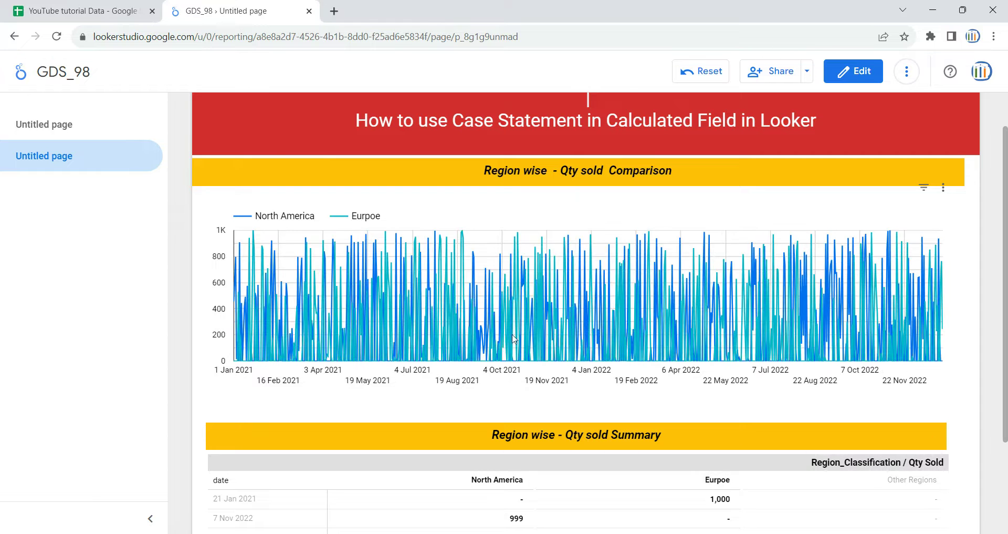
{"action": "scroll", "coordinate": [630, 294], "scroll_direction": "up", "scroll_amount": 1}
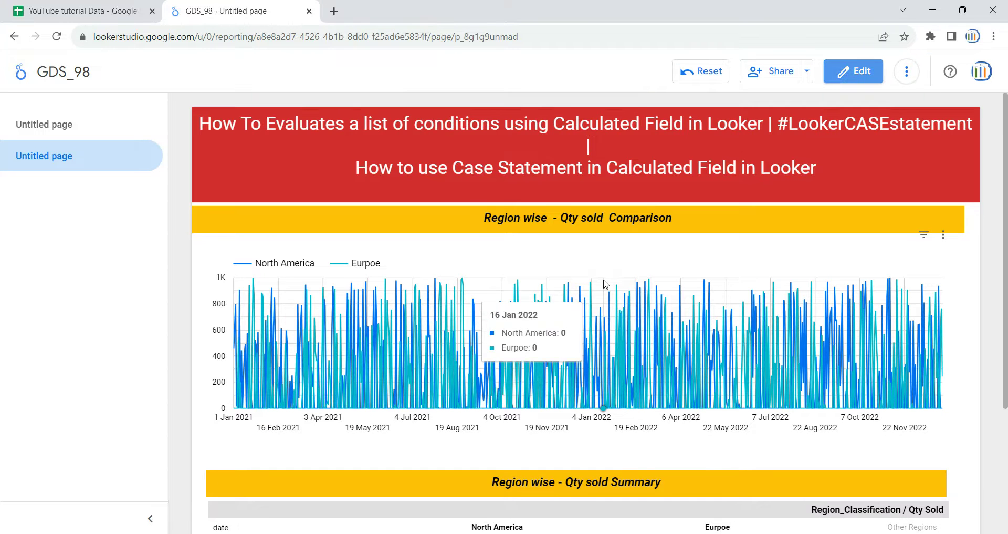